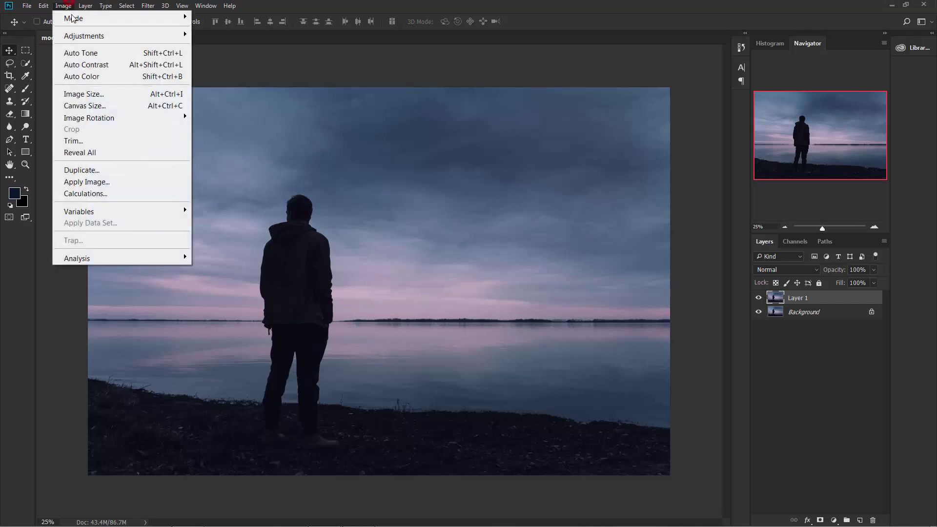
# Apply Shadows/Highlights to Layer 1: shadows 0, highlights amount 65, tone 58, radius 184 px.
pyautogui.moveTo(103, 36)
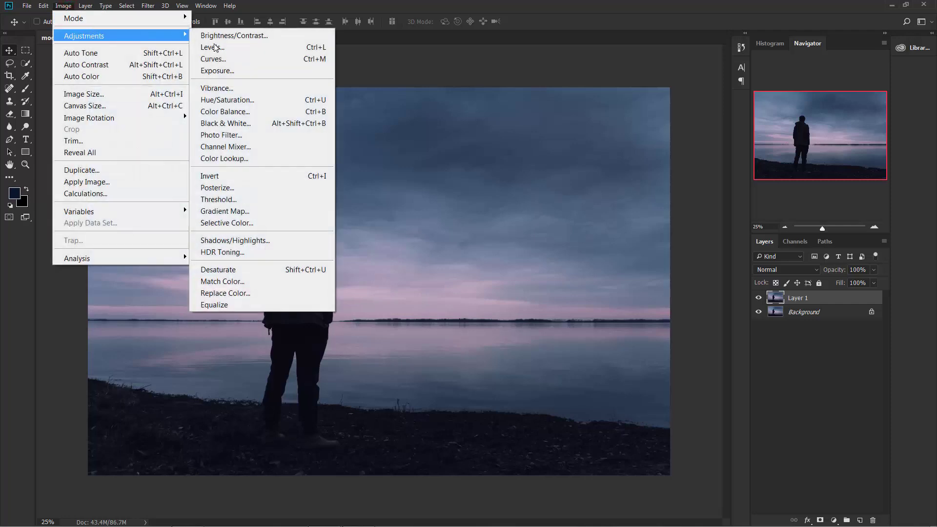
pyautogui.click(273, 241)
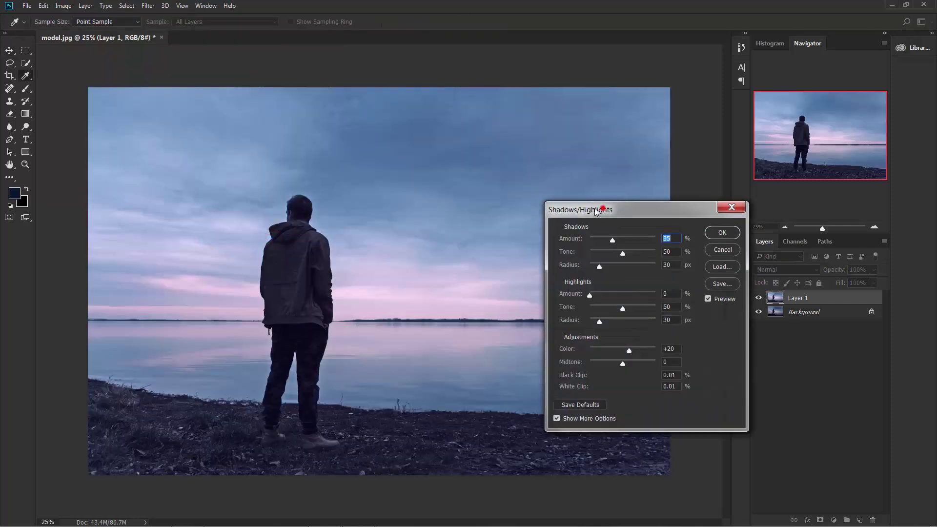
pyautogui.moveTo(602, 212); pyautogui.dragTo(504, 171)
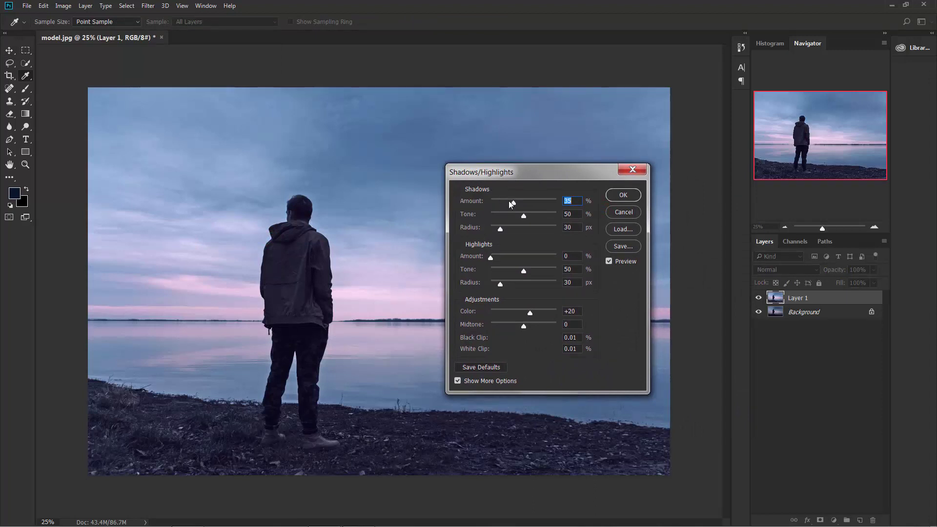
pyautogui.moveTo(493, 205); pyautogui.dragTo(490, 205)
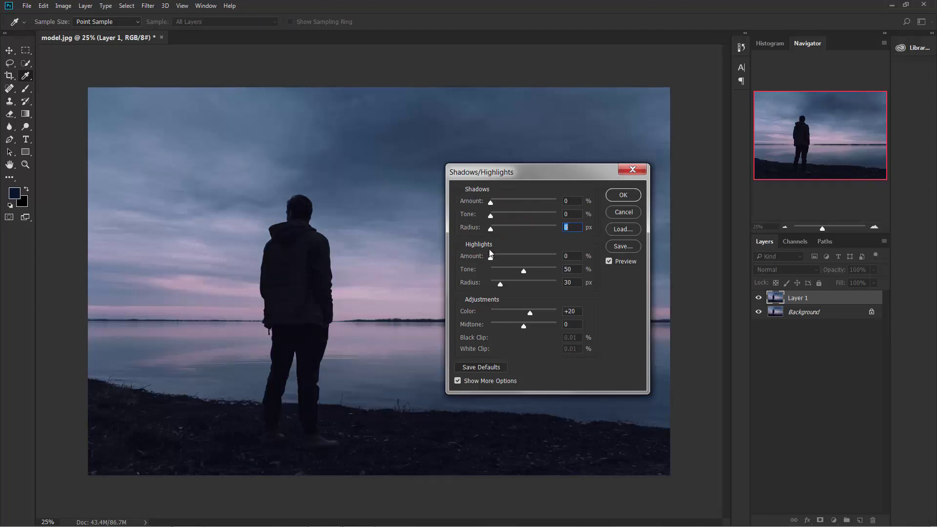
pyautogui.moveTo(514, 171); pyautogui.dragTo(614, 268)
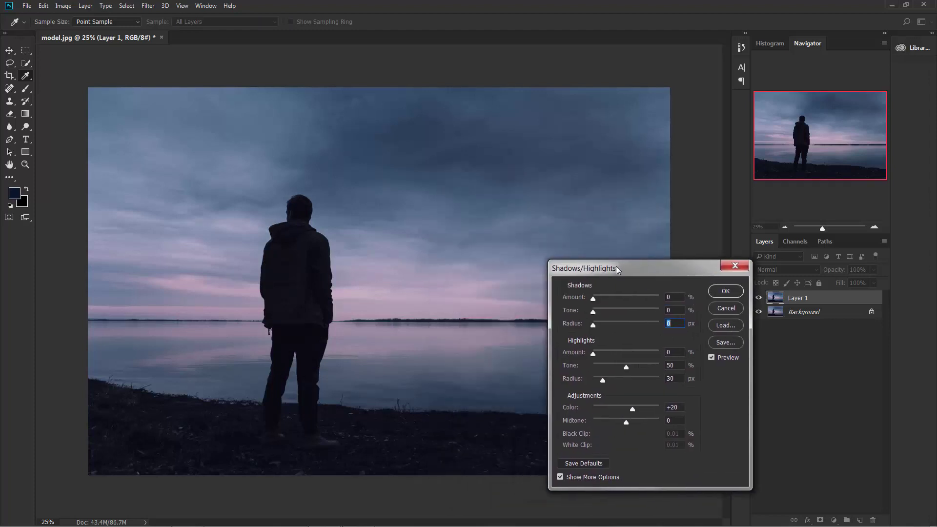
pyautogui.moveTo(591, 353); pyautogui.dragTo(632, 355)
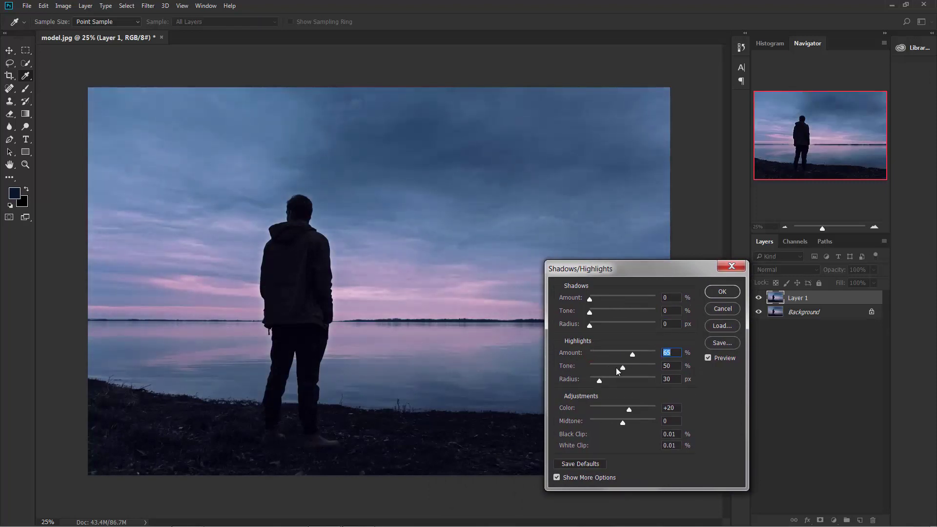
pyautogui.moveTo(623, 367)
pyautogui.mouseDown()
pyautogui.moveTo(604, 365)
pyautogui.moveTo(629, 367)
pyautogui.mouseUp()
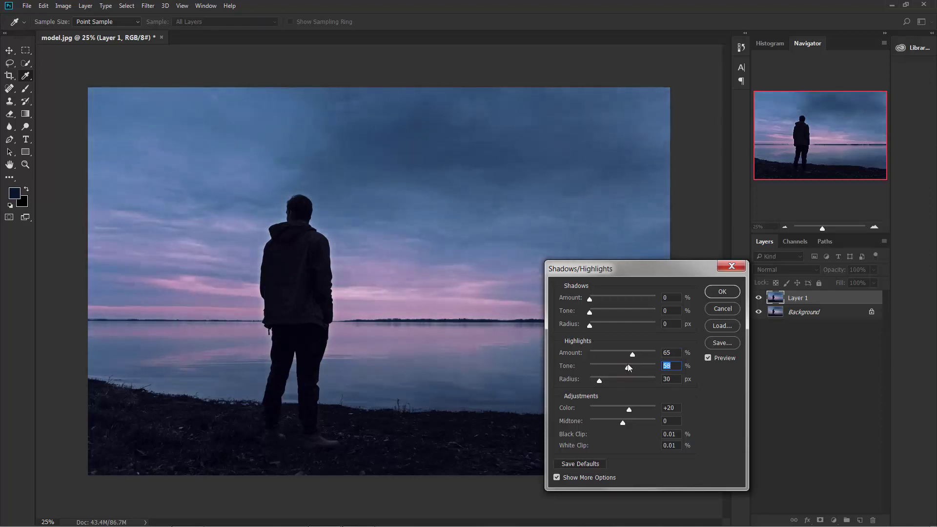
pyautogui.moveTo(599, 382); pyautogui.dragTo(631, 382)
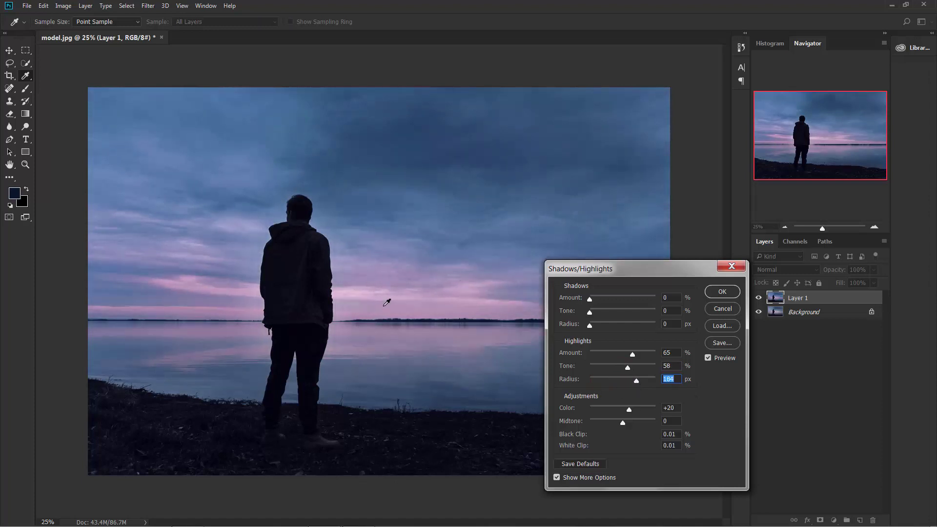
pyautogui.click(722, 292)
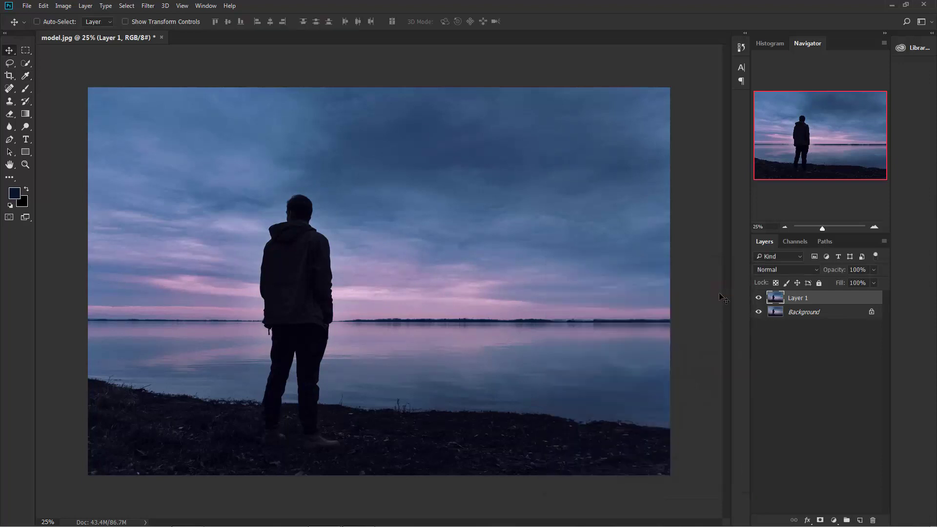
# Toggle Layer 1's visibility to compare the correction with the original, then deselect it.
pyautogui.click(758, 298)
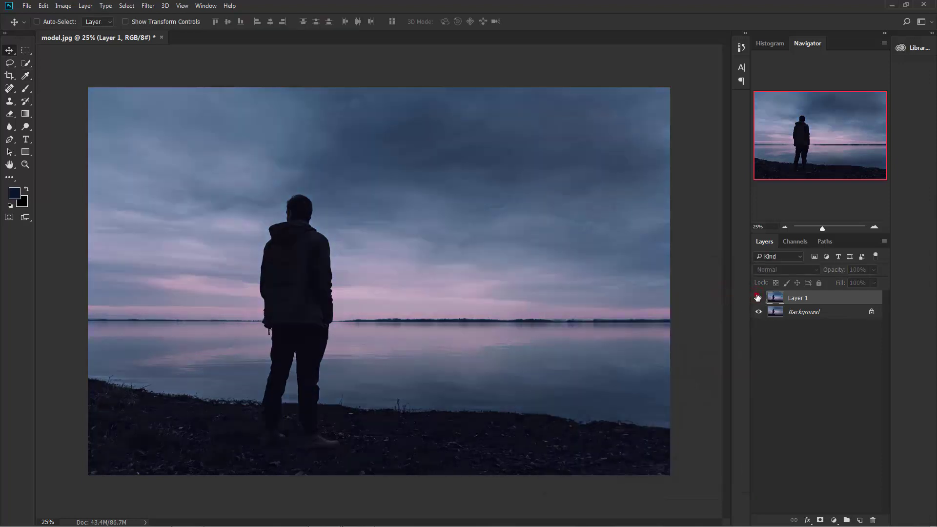
pyautogui.click(758, 298)
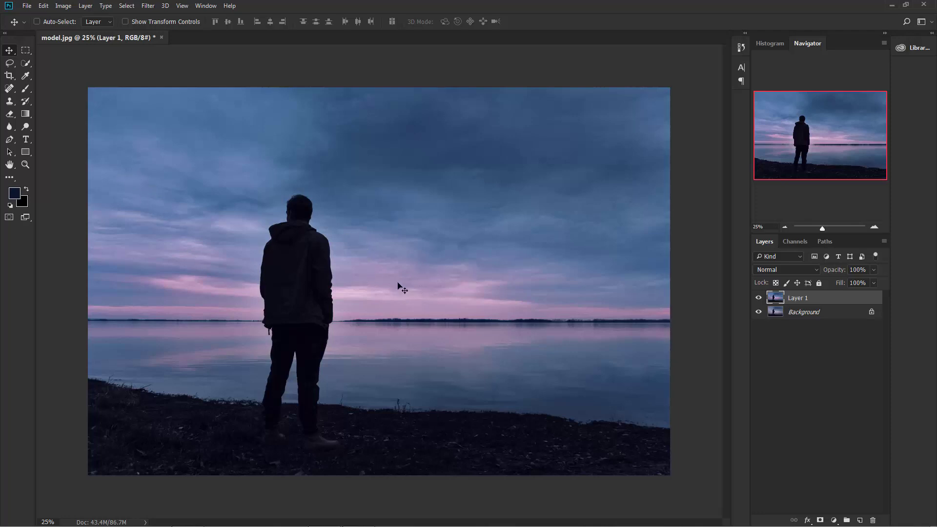
pyautogui.click(850, 361)
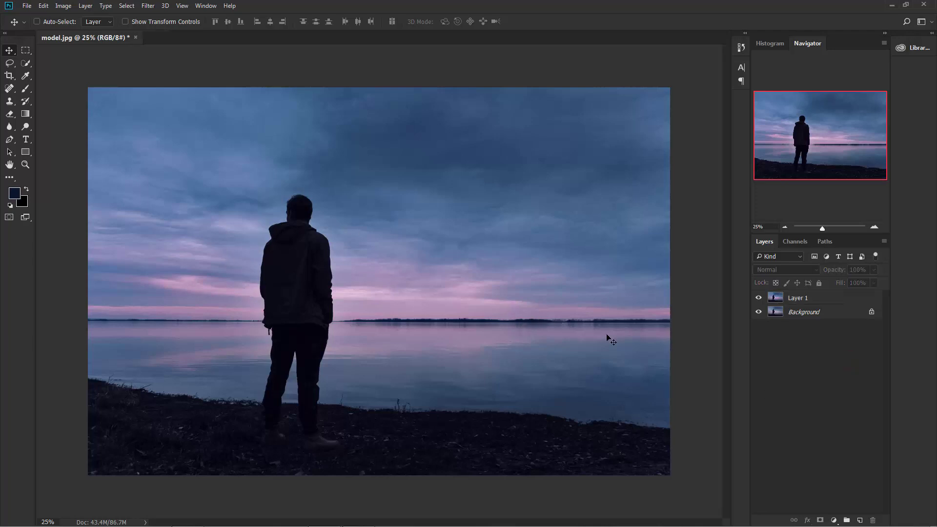
# Add a new empty layer named 'light color'.
pyautogui.click(861, 520)
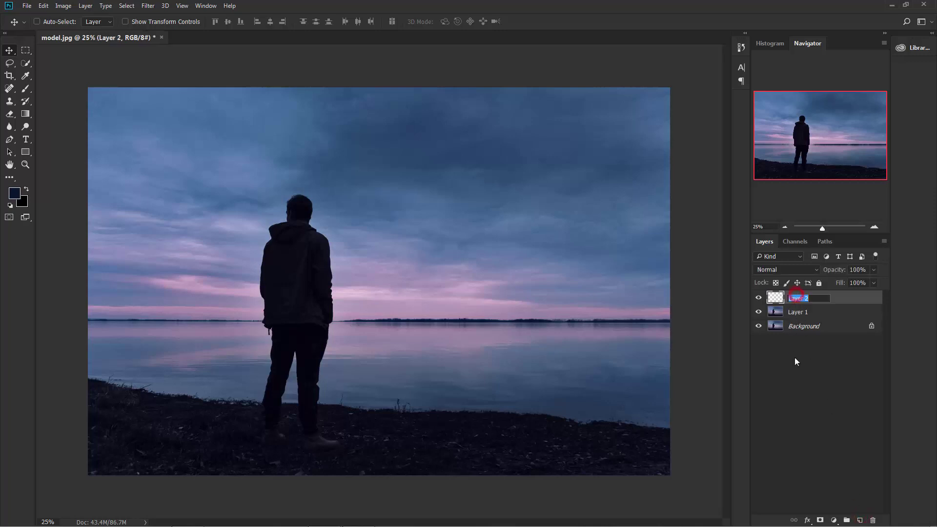
pyautogui.write('light color')
pyautogui.press('Return')
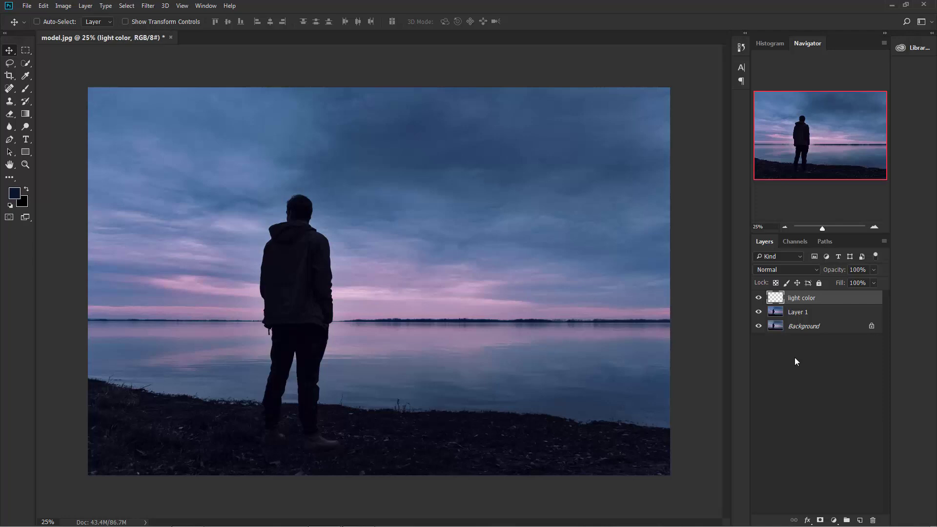
# Set the foreground colour to bright saturated yellow #f6ff00.
pyautogui.click(15, 194)
pyautogui.moveTo(512, 148); pyautogui.dragTo(379, 135)
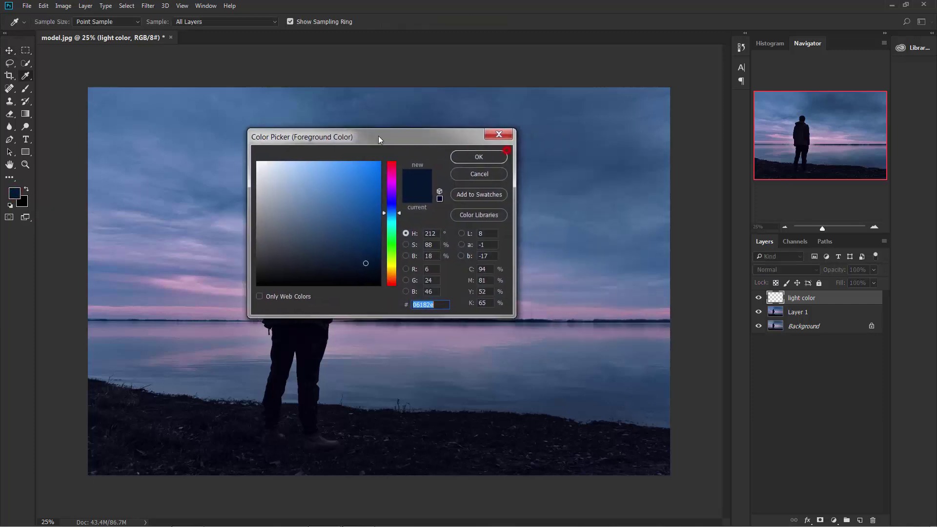
pyautogui.click(390, 264)
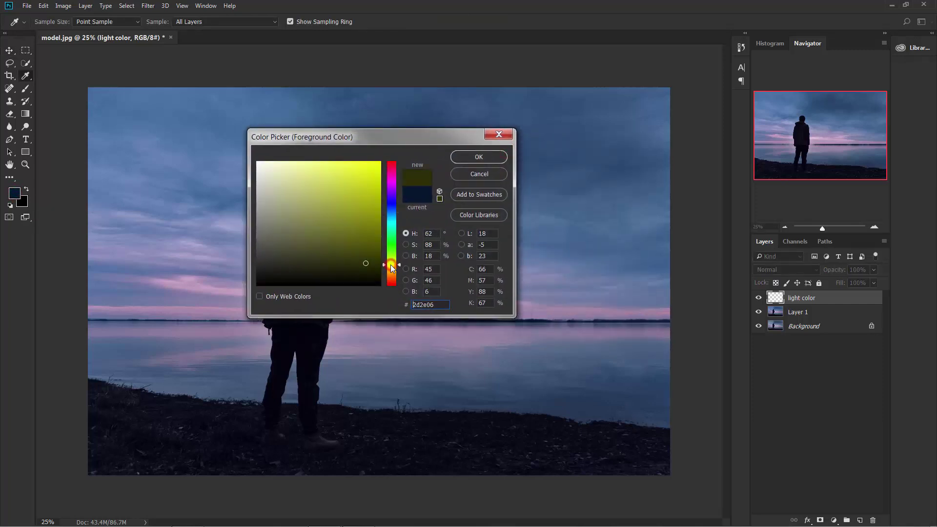
pyautogui.moveTo(361, 223)
pyautogui.mouseDown()
pyautogui.moveTo(360, 182)
pyautogui.moveTo(405, 130)
pyautogui.mouseUp()
pyautogui.click(467, 157)
pyautogui.press('v')
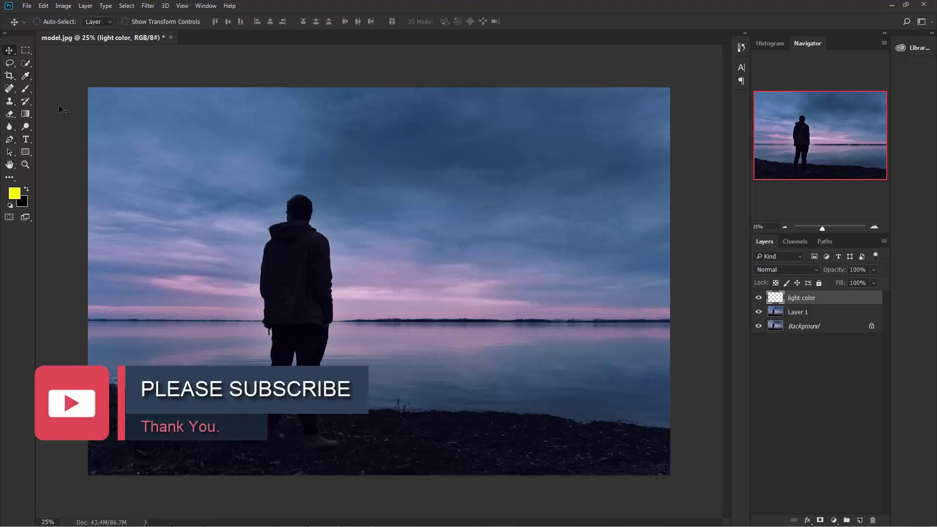
pyautogui.click(30, 89)
# Choose a soft round brush and set its flow to 20%.
pyautogui.click(50, 22)
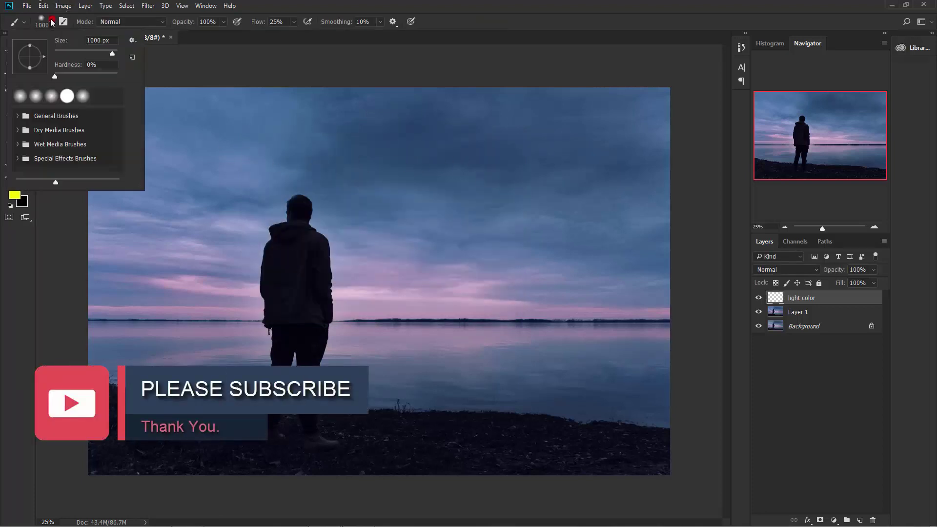
pyautogui.click(51, 97)
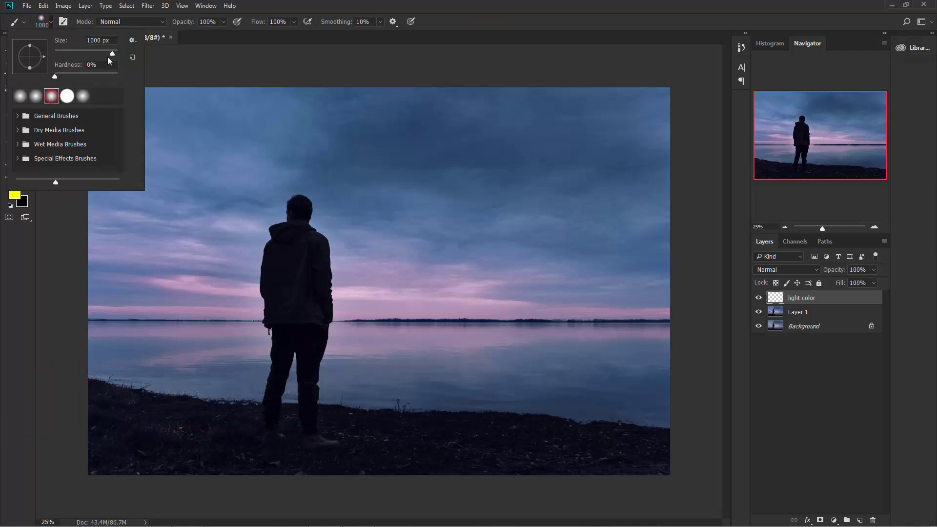
pyautogui.click(243, 72)
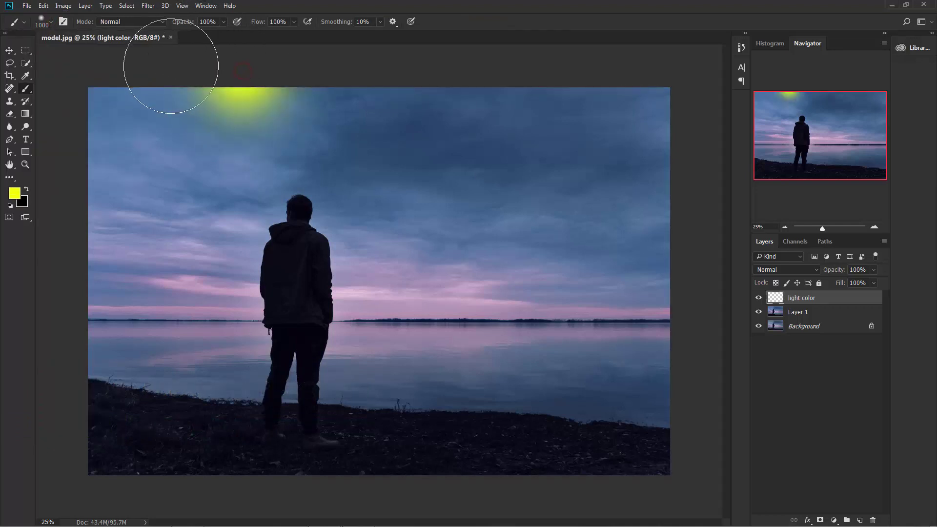
pyautogui.hotkey('ctrl', 'z')
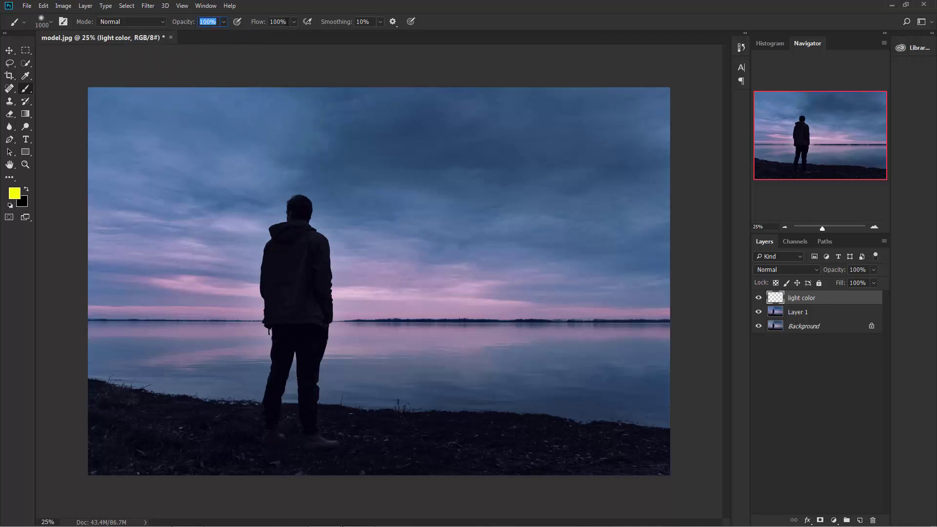
pyautogui.click(286, 21)
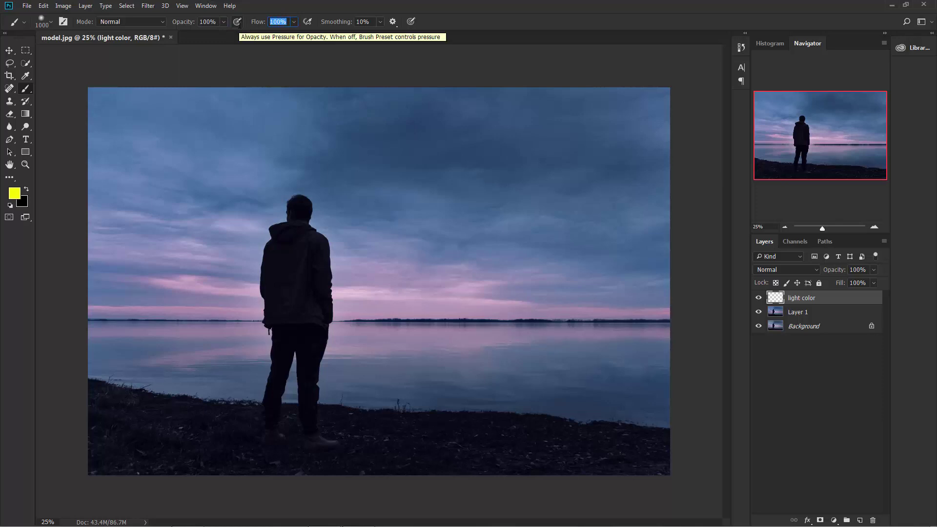
pyautogui.write('20')
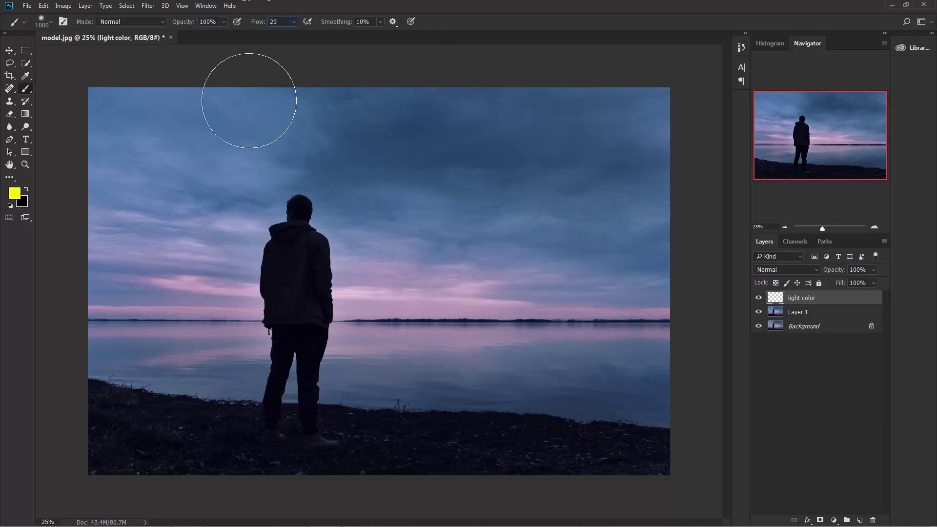
pyautogui.click(485, 19)
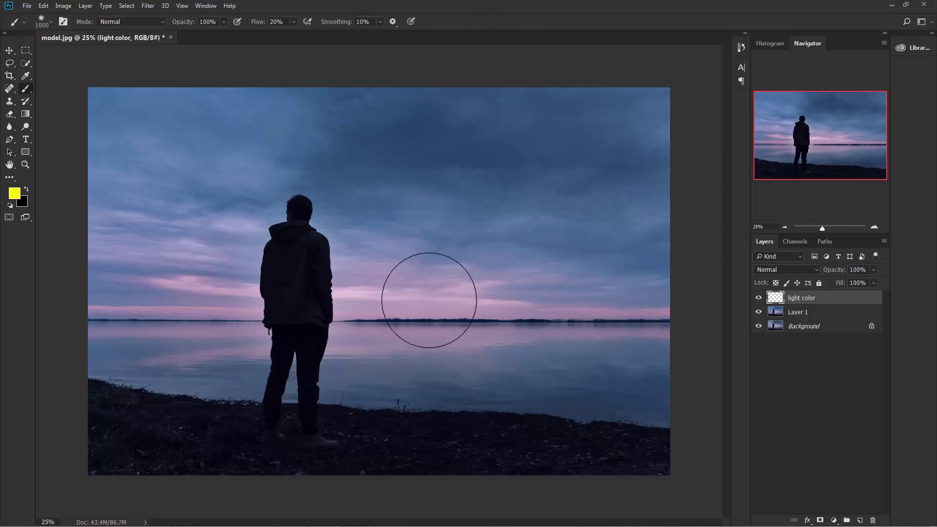
# Size the brush around 800 px and paint a yellow glow band across the horizon.
pyautogui.press('[')
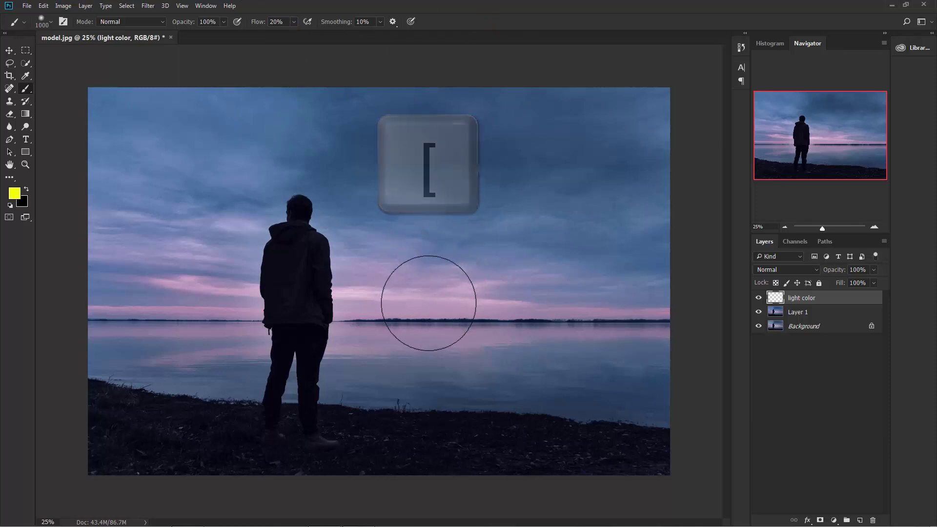
pyautogui.press('[')
pyautogui.press('[')
pyautogui.press('[')
pyautogui.press('[')
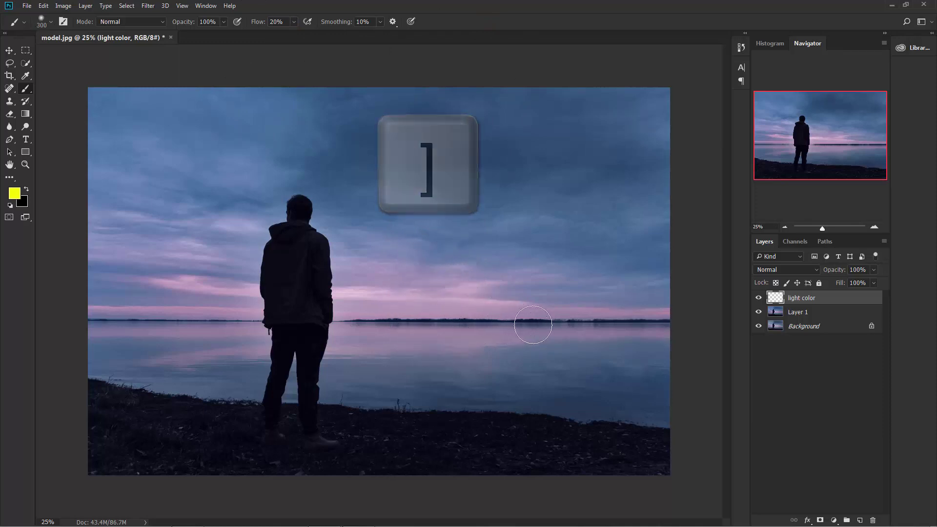
pyautogui.press('[')
pyautogui.press('[')
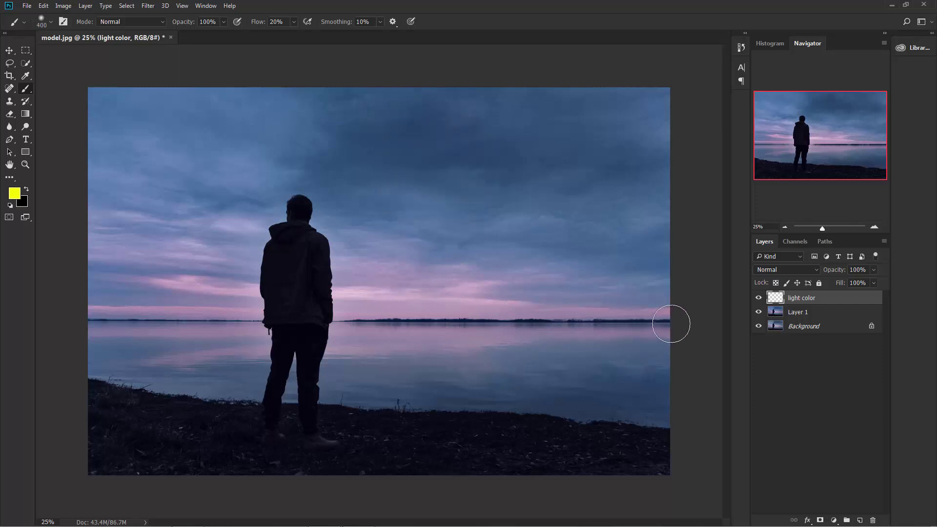
pyautogui.moveTo(670, 325)
pyautogui.mouseDown()
pyautogui.moveTo(552, 325)
pyautogui.moveTo(680, 324)
pyautogui.moveTo(398, 322)
pyautogui.moveTo(456, 318)
pyautogui.moveTo(318, 328)
pyautogui.moveTo(346, 328)
pyautogui.moveTo(353, 323)
pyautogui.moveTo(271, 323)
pyautogui.moveTo(361, 315)
pyautogui.moveTo(256, 316)
pyautogui.moveTo(284, 329)
pyautogui.moveTo(304, 317)
pyautogui.moveTo(273, 308)
pyautogui.mouseUp()
pyautogui.press(']')
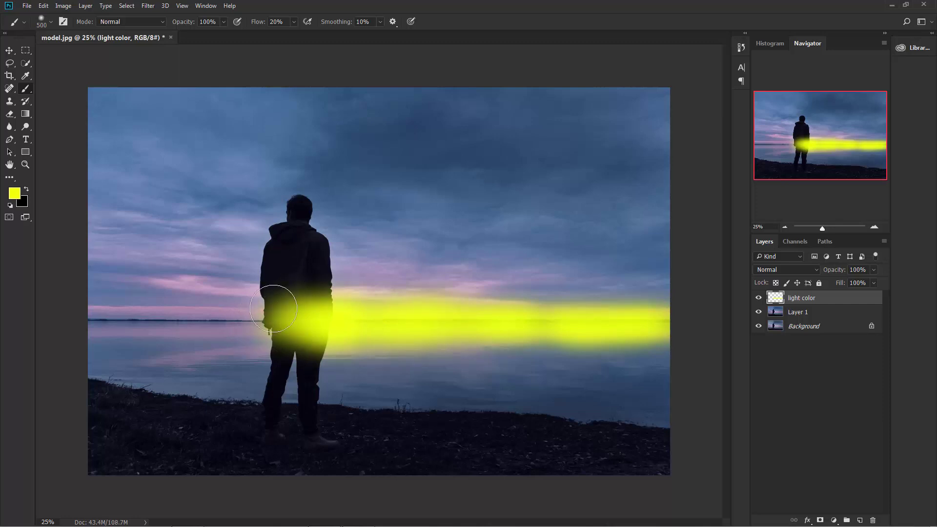
pyautogui.moveTo(335, 318)
pyautogui.mouseDown()
pyautogui.moveTo(96, 318)
pyautogui.moveTo(586, 321)
pyautogui.moveTo(623, 343)
pyautogui.moveTo(590, 324)
pyautogui.moveTo(314, 320)
pyautogui.moveTo(469, 320)
pyautogui.mouseUp()
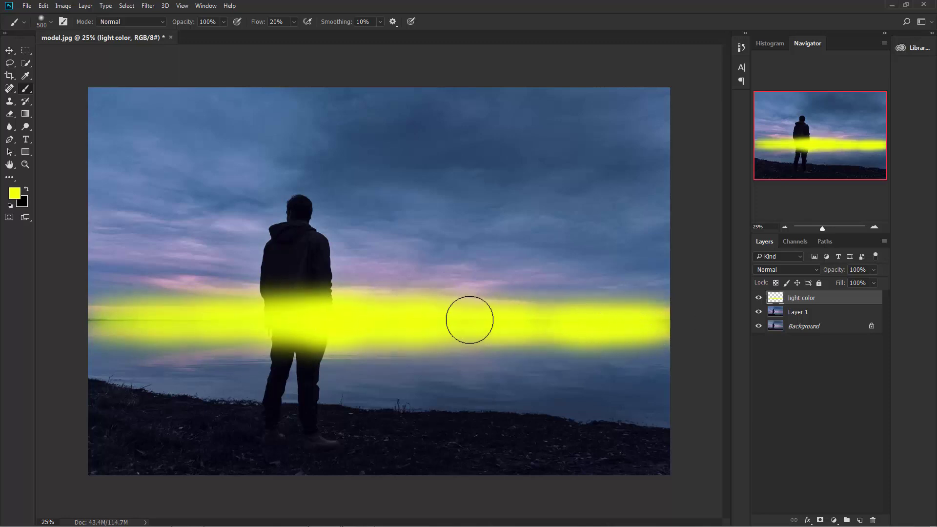
# Set the light color layer to Overlay and strengthen the yellow horizon band to the left edge.
pyautogui.click(772, 271)
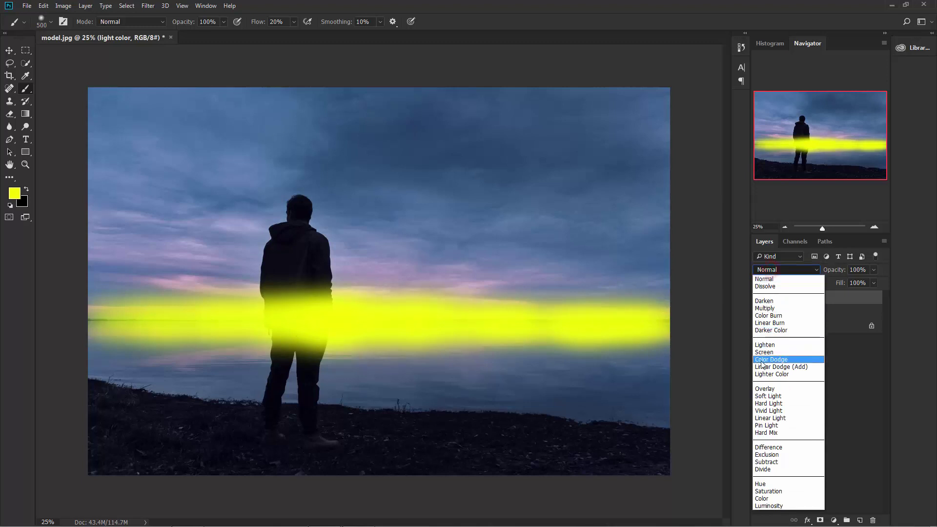
pyautogui.click(762, 384)
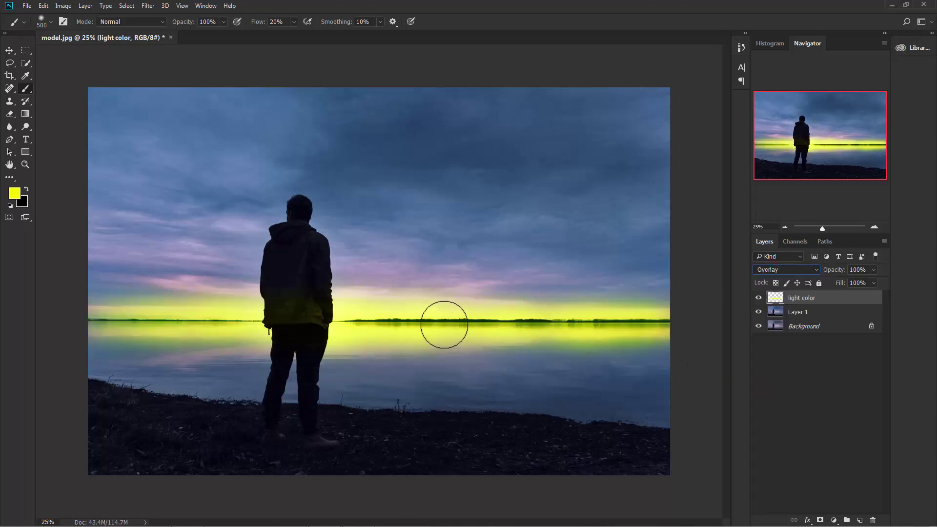
pyautogui.moveTo(469, 325)
pyautogui.mouseDown()
pyautogui.moveTo(428, 324)
pyautogui.moveTo(510, 323)
pyautogui.moveTo(447, 319)
pyautogui.mouseUp()
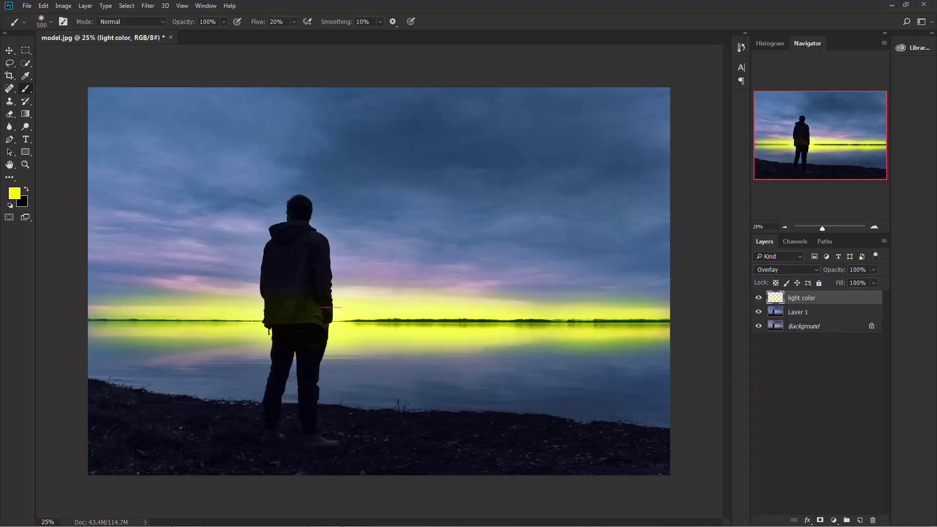
pyautogui.moveTo(181, 309)
pyautogui.mouseDown()
pyautogui.moveTo(109, 318)
pyautogui.moveTo(347, 328)
pyautogui.moveTo(268, 339)
pyautogui.moveTo(357, 318)
pyautogui.moveTo(691, 309)
pyautogui.moveTo(533, 334)
pyautogui.mouseUp()
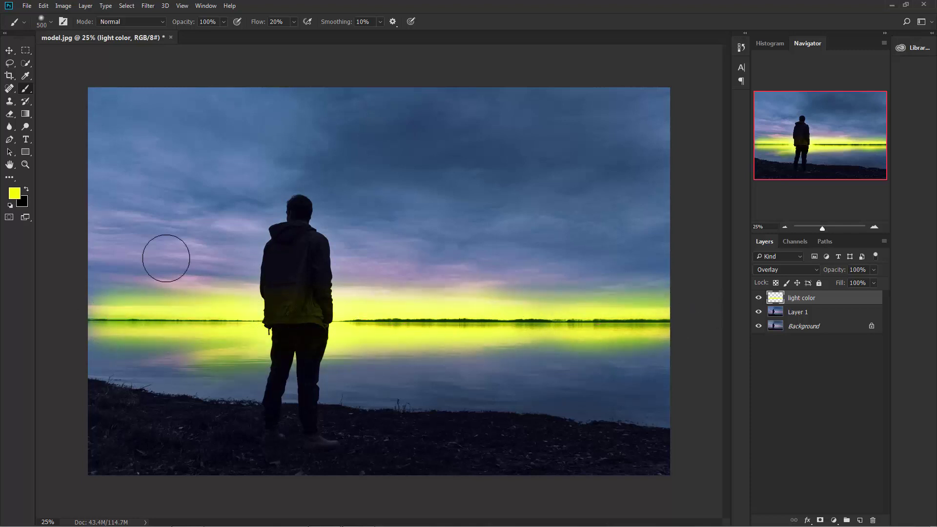
# Change the paint colour from yellow to orange with an 800 px brush.
pyautogui.click(19, 195)
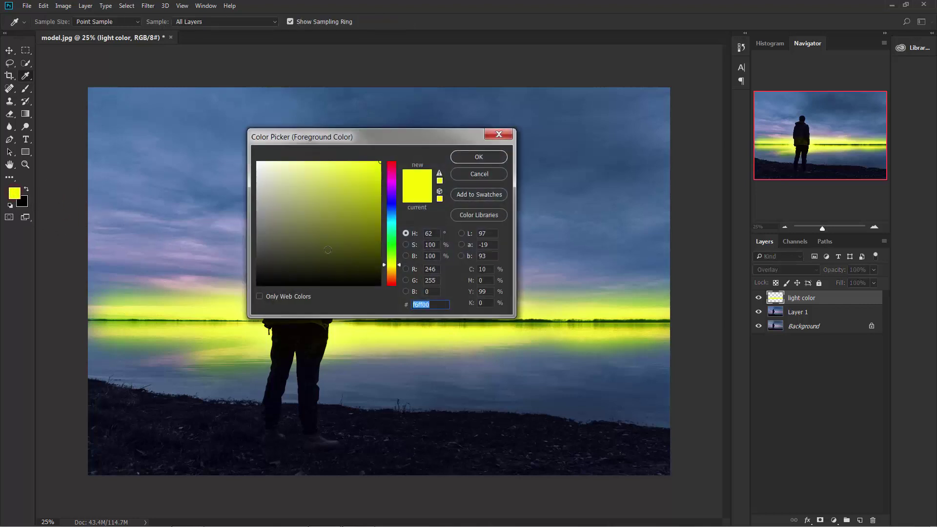
pyautogui.moveTo(391, 265); pyautogui.dragTo(395, 281)
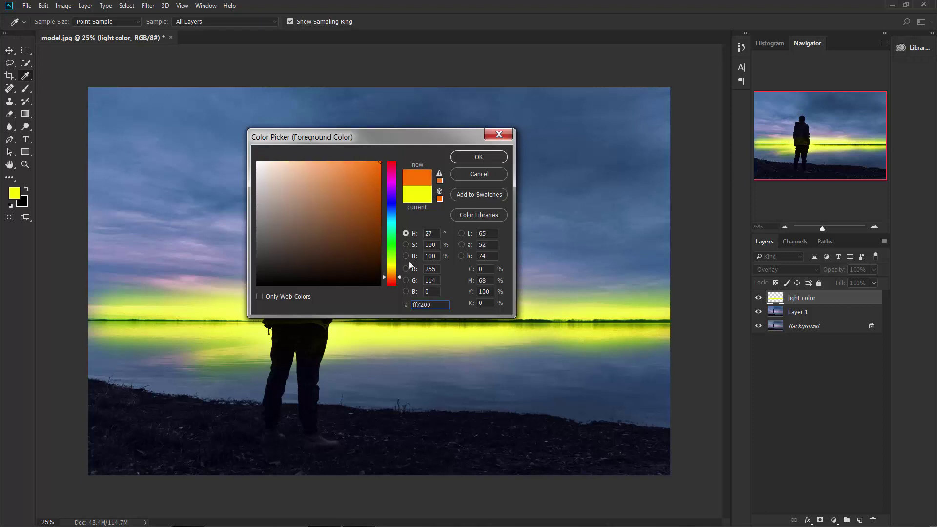
pyautogui.click(479, 156)
pyautogui.press('b')
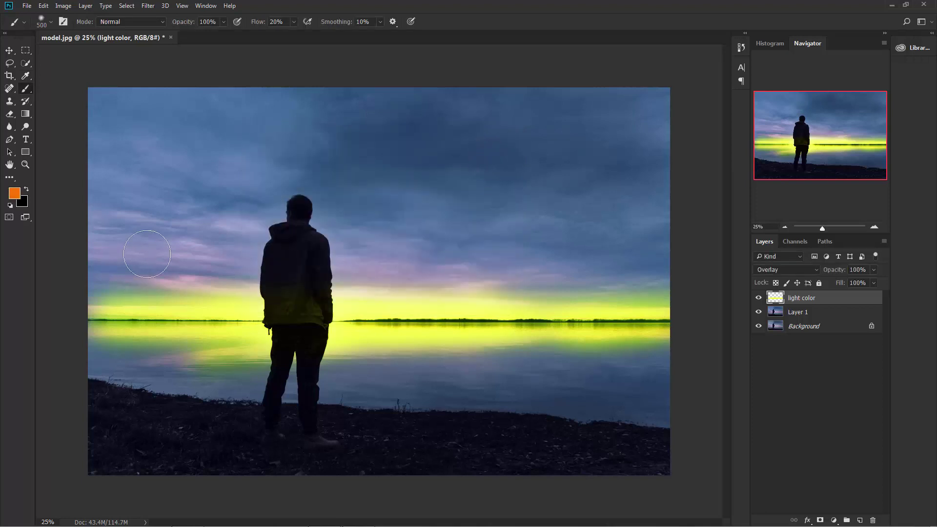
pyautogui.press(']')
pyautogui.press(']')
pyautogui.press(']')
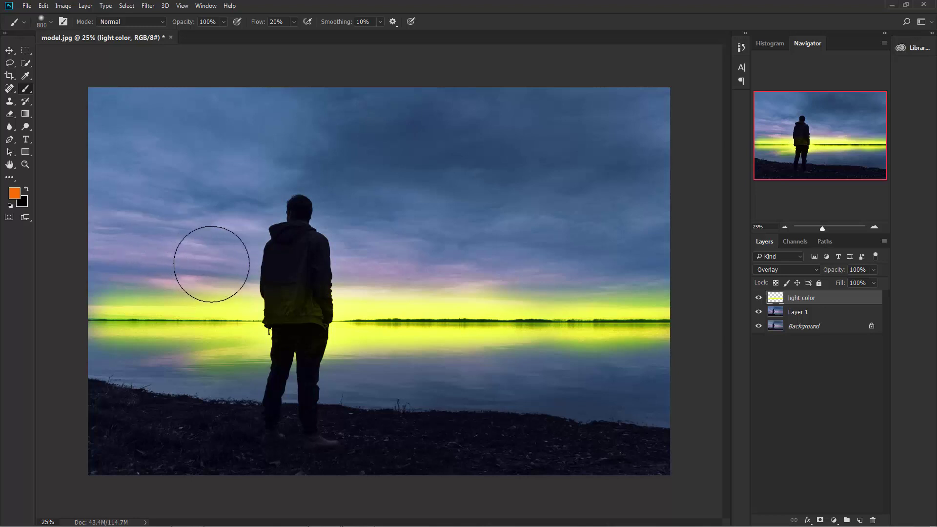
# Paint warm orange-pink glows over the left and upper sky, the water and the sky band.
pyautogui.moveTo(211, 264)
pyautogui.mouseDown()
pyautogui.moveTo(75, 257)
pyautogui.moveTo(93, 268)
pyautogui.moveTo(268, 247)
pyautogui.moveTo(414, 260)
pyautogui.moveTo(394, 267)
pyautogui.moveTo(607, 261)
pyautogui.moveTo(608, 278)
pyautogui.moveTo(619, 275)
pyautogui.moveTo(429, 268)
pyautogui.moveTo(656, 242)
pyautogui.moveTo(613, 226)
pyautogui.moveTo(475, 230)
pyautogui.mouseUp()
pyautogui.press(']')
pyautogui.press(']')
pyautogui.press(']')
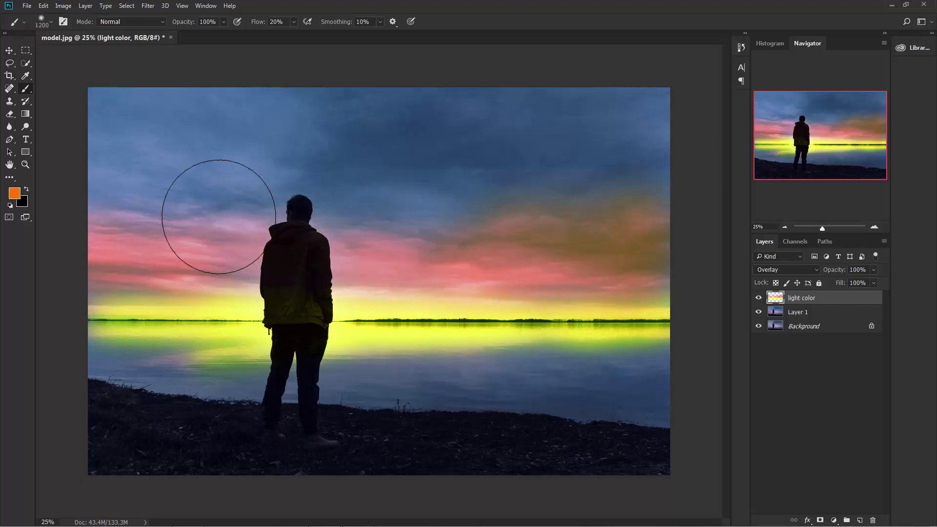
pyautogui.press(']')
pyautogui.moveTo(219, 217)
pyautogui.mouseDown()
pyautogui.moveTo(148, 200)
pyautogui.moveTo(132, 184)
pyautogui.moveTo(136, 151)
pyautogui.moveTo(120, 119)
pyautogui.moveTo(311, 126)
pyautogui.moveTo(248, 189)
pyautogui.moveTo(354, 191)
pyautogui.moveTo(467, 193)
pyautogui.moveTo(638, 128)
pyautogui.moveTo(314, 125)
pyautogui.mouseUp()
pyautogui.press('[')
pyautogui.press('[')
pyautogui.press('[')
pyautogui.press('[')
pyautogui.press('[')
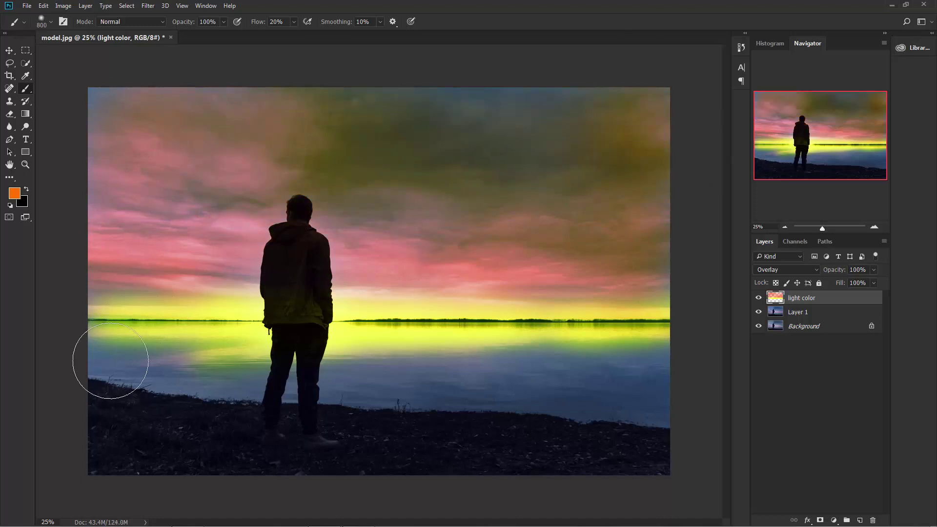
pyautogui.press('[')
pyautogui.moveTo(110, 361)
pyautogui.mouseDown()
pyautogui.moveTo(324, 377)
pyautogui.moveTo(303, 381)
pyautogui.moveTo(640, 366)
pyautogui.moveTo(495, 389)
pyautogui.moveTo(587, 382)
pyautogui.moveTo(663, 403)
pyautogui.moveTo(411, 397)
pyautogui.moveTo(114, 359)
pyautogui.mouseUp()
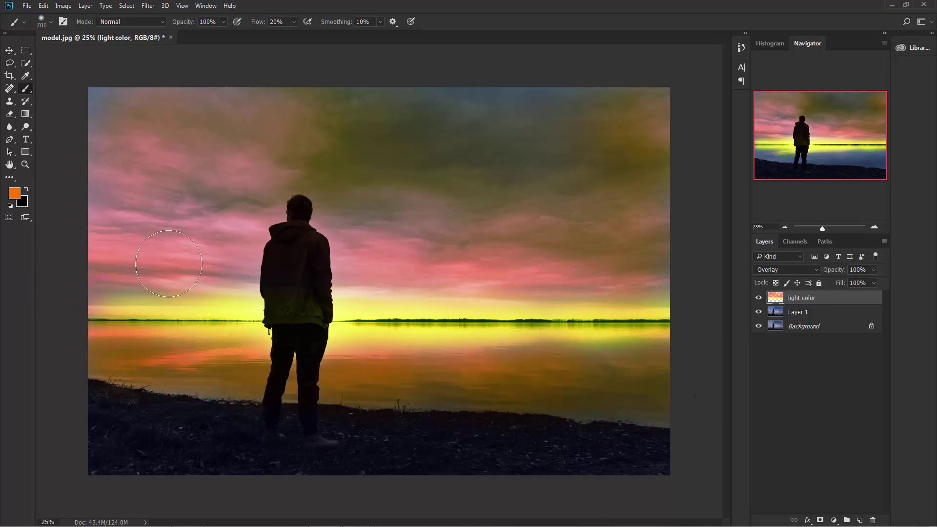
pyautogui.moveTo(168, 263)
pyautogui.mouseDown()
pyautogui.moveTo(459, 288)
pyautogui.moveTo(513, 262)
pyautogui.moveTo(105, 96)
pyautogui.moveTo(199, 167)
pyautogui.moveTo(188, 101)
pyautogui.moveTo(665, 235)
pyautogui.moveTo(442, 84)
pyautogui.moveTo(603, 388)
pyautogui.moveTo(572, 373)
pyautogui.moveTo(188, 360)
pyautogui.moveTo(100, 343)
pyautogui.moveTo(241, 372)
pyautogui.moveTo(84, 350)
pyautogui.moveTo(59, 393)
pyautogui.mouseUp()
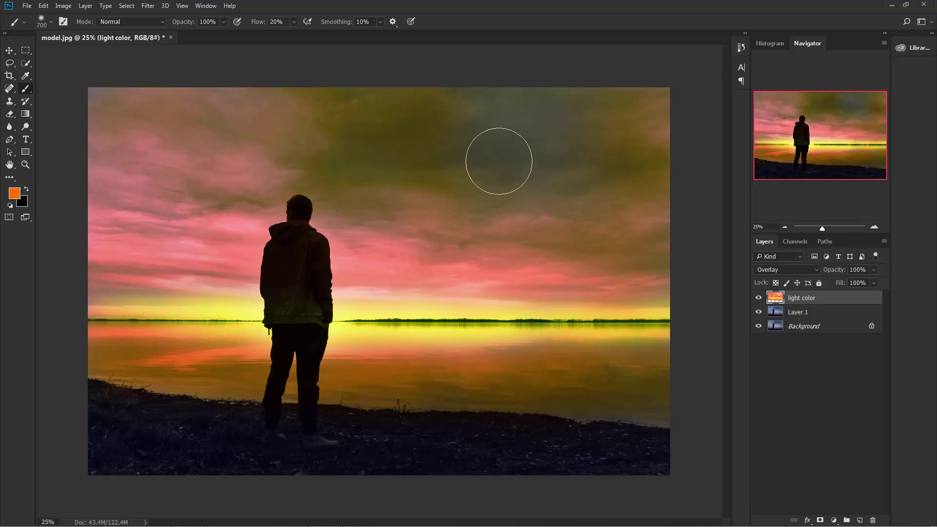
# Bring up Blending Options for the light color layer, positioned clear of the canvas and layers.
pyautogui.rightClick(819, 303)
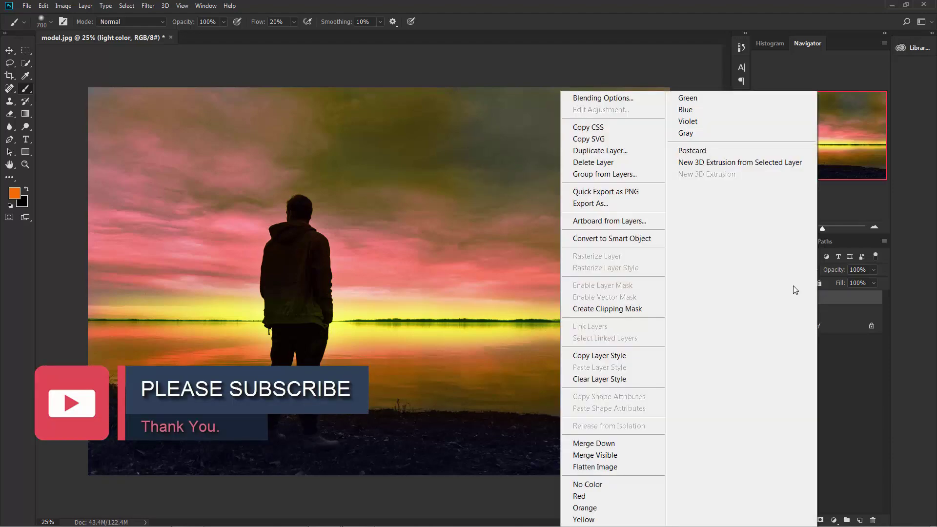
pyautogui.click(617, 98)
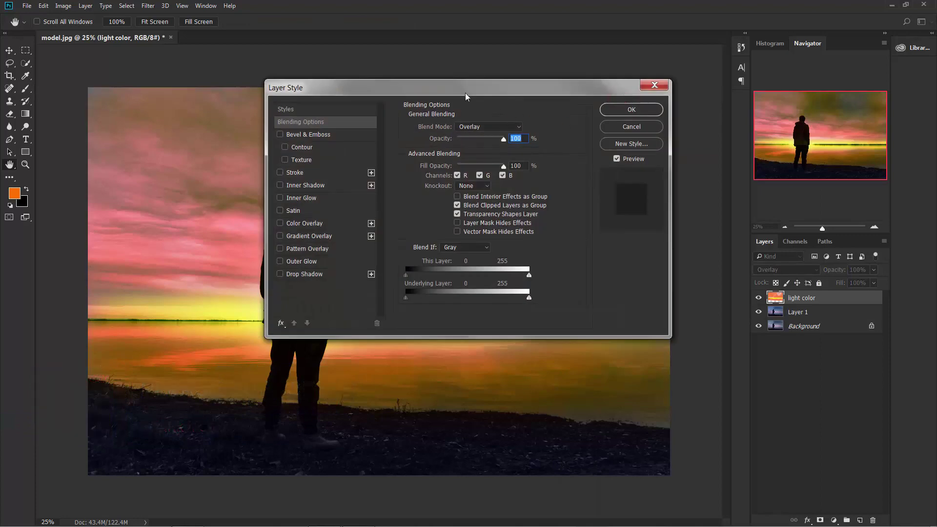
pyautogui.moveTo(461, 92); pyautogui.dragTo(659, 195)
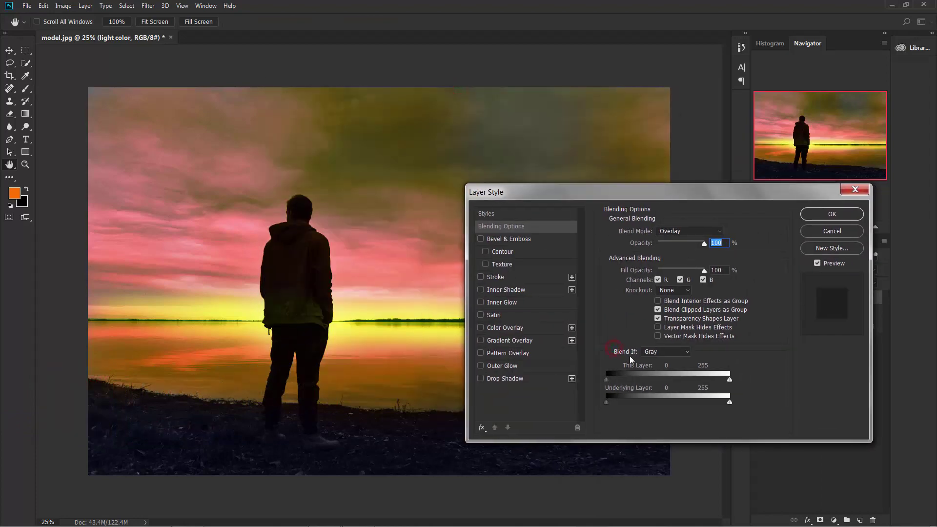
pyautogui.moveTo(613, 198)
pyautogui.mouseDown()
pyautogui.moveTo(527, 246)
pyautogui.moveTo(585, 248)
pyautogui.moveTo(655, 205)
pyautogui.moveTo(634, 175)
pyautogui.moveTo(616, 193)
pyautogui.mouseUp()
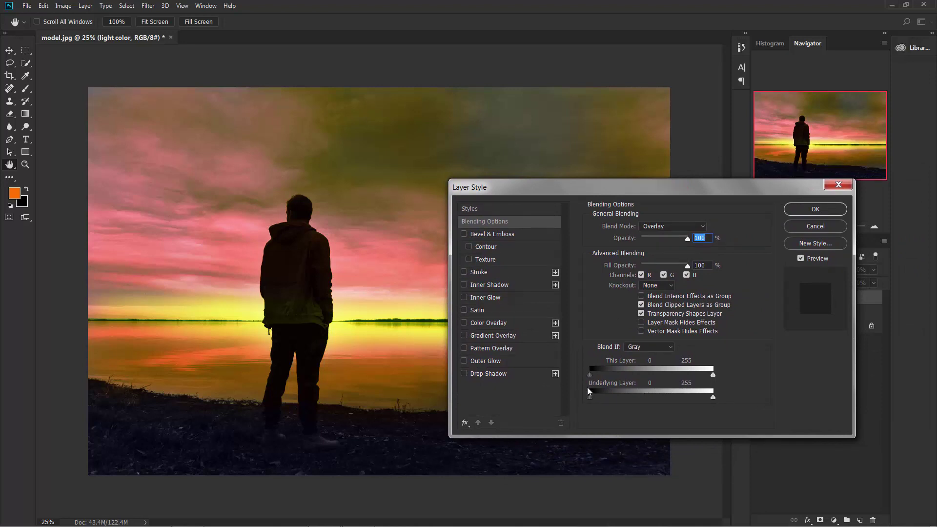
pyautogui.moveTo(692, 193); pyautogui.dragTo(599, 75)
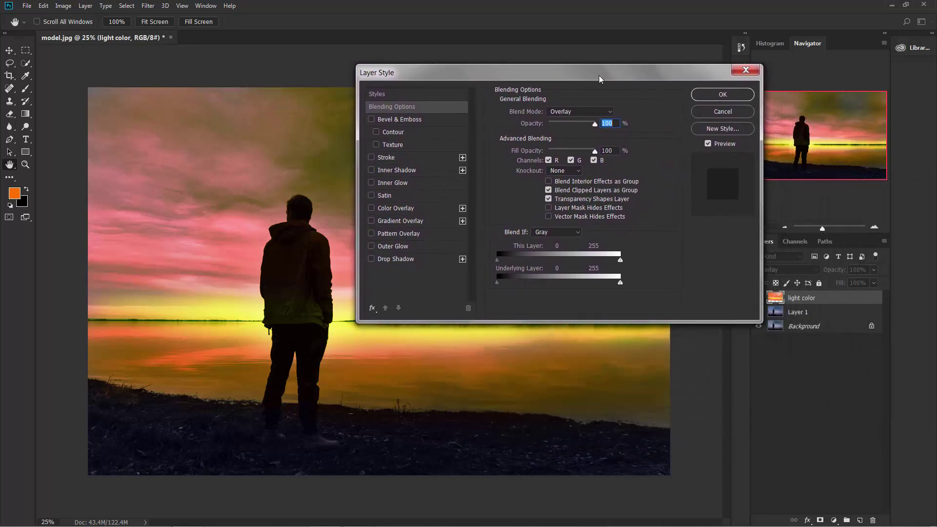
pyautogui.click(825, 313)
pyautogui.moveTo(515, 77); pyautogui.dragTo(579, 109)
pyautogui.moveTo(623, 137); pyautogui.dragTo(655, 193)
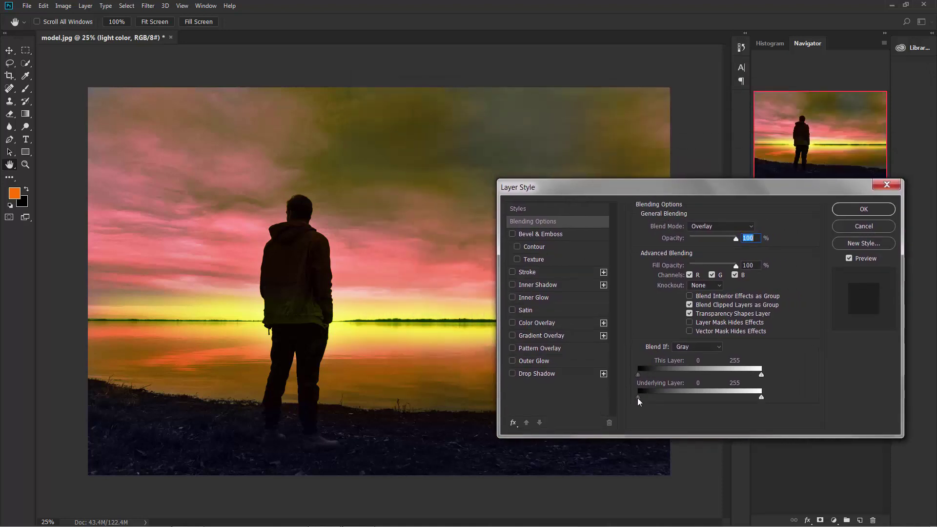
# Split the Underlying Layer black Blend If slider to 32 / 135–255 and apply.
pyautogui.moveTo(637, 397); pyautogui.dragTo(680, 397)
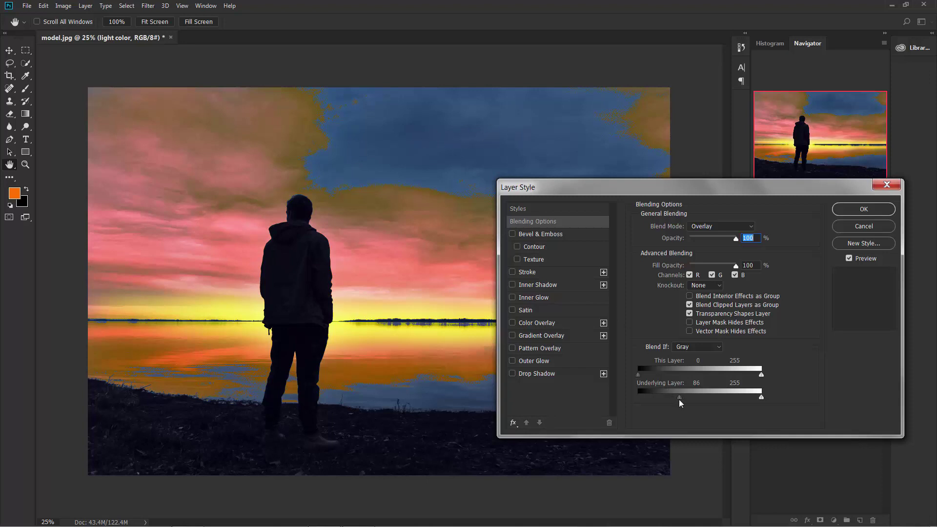
pyautogui.moveTo(681, 397)
pyautogui.mouseDown()
pyautogui.moveTo(643, 398)
pyautogui.moveTo(681, 398)
pyautogui.mouseUp()
pyautogui.moveTo(682, 397); pyautogui.dragTo(653, 398)
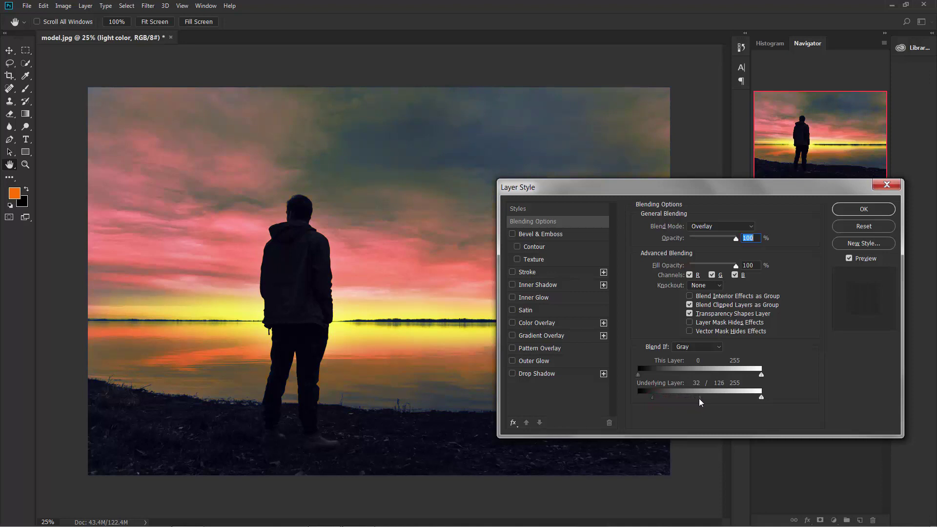
pyautogui.moveTo(702, 399)
pyautogui.mouseDown()
pyautogui.moveTo(713, 399)
pyautogui.moveTo(700, 400)
pyautogui.mouseUp()
pyautogui.click(853, 210)
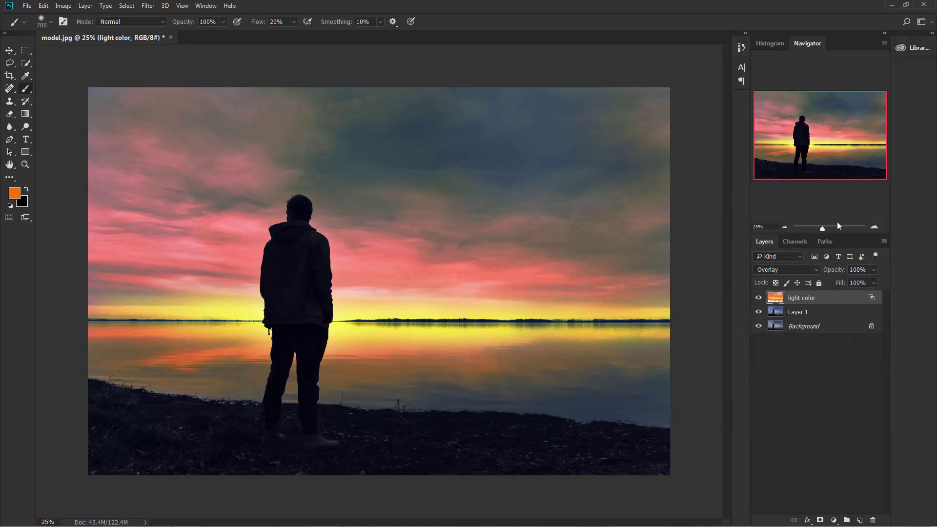
# Add a new empty layer on top named 'dark color'.
pyautogui.click(860, 520)
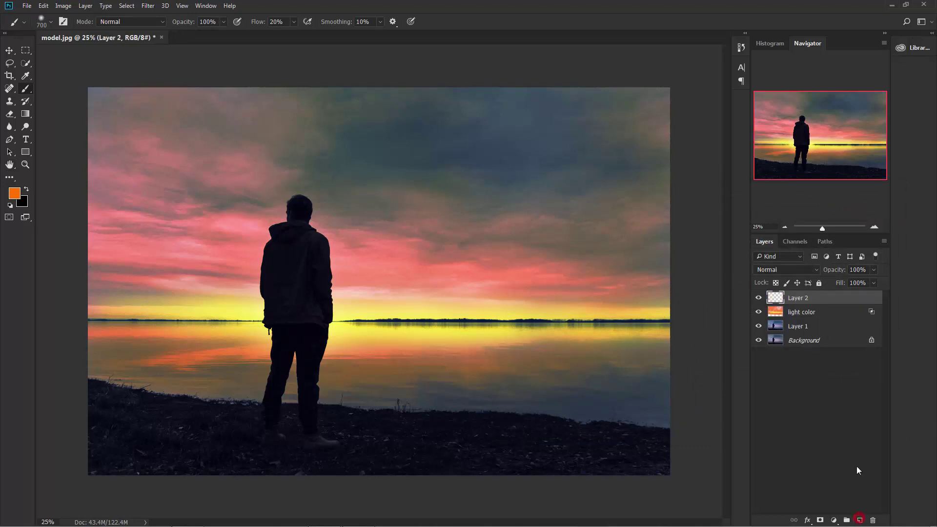
pyautogui.doubleClick(804, 299)
pyautogui.write('dark color')
pyautogui.press('Return')
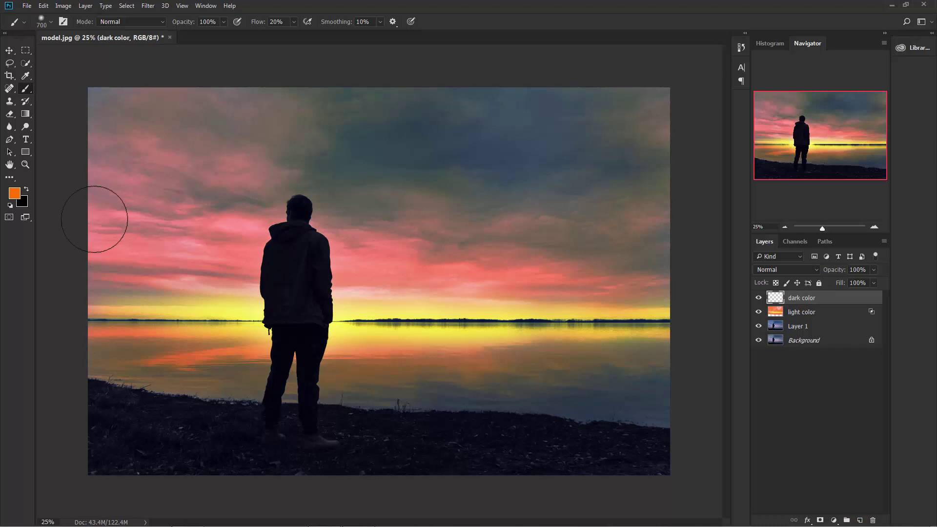
# Sample the blue-grey clouds and darken it to near-black navy #020f17 as foreground colour.
pyautogui.click(14, 193)
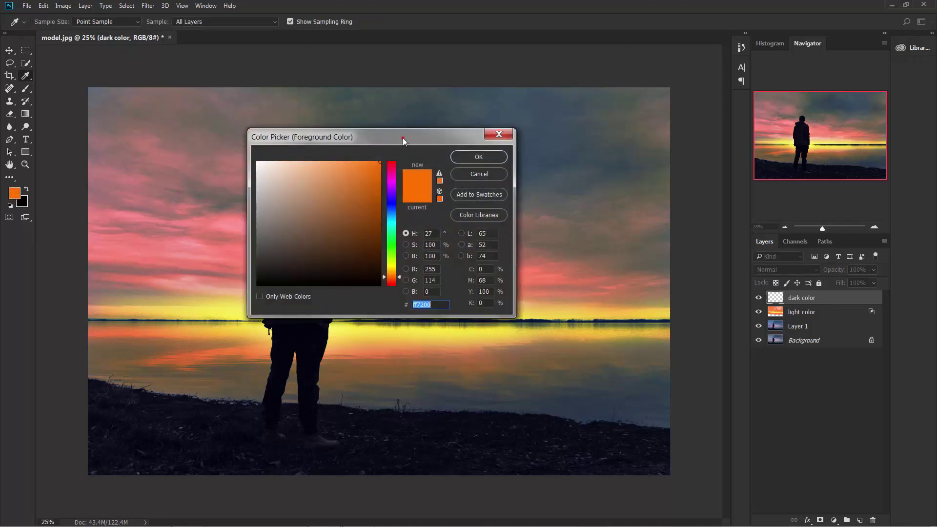
pyautogui.moveTo(403, 138); pyautogui.dragTo(432, 168)
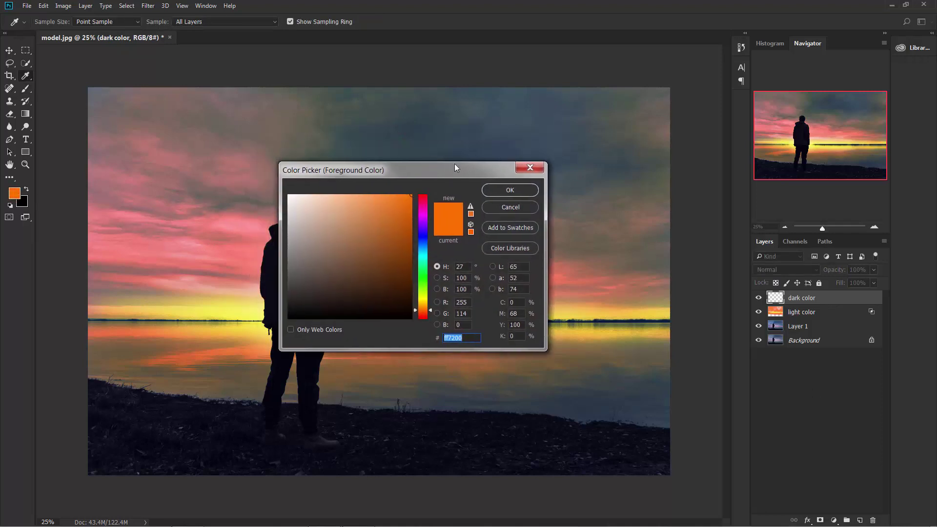
pyautogui.click(457, 88)
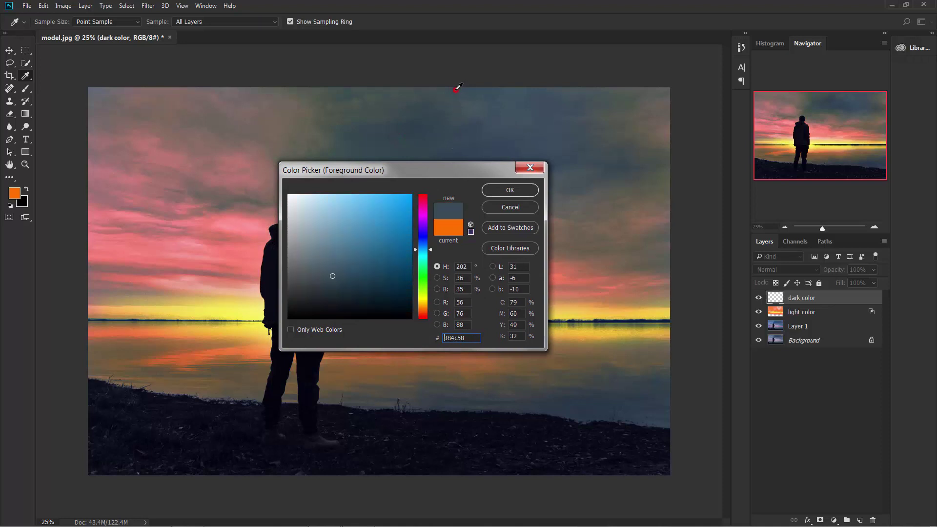
pyautogui.moveTo(385, 280); pyautogui.dragTo(401, 307)
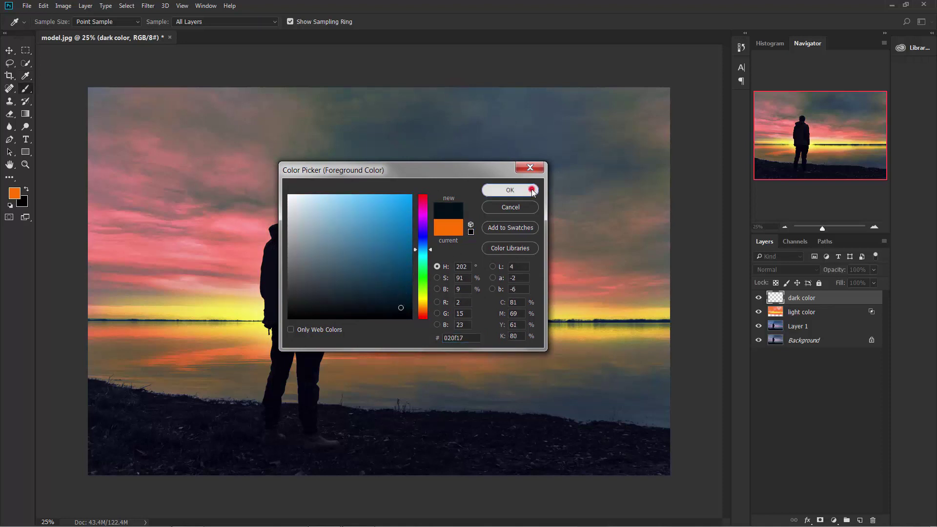
pyautogui.click(531, 190)
# Paint navy over the upper sky at 1200 px, then the right edge, water and shore at 600 px.
pyautogui.press('b')
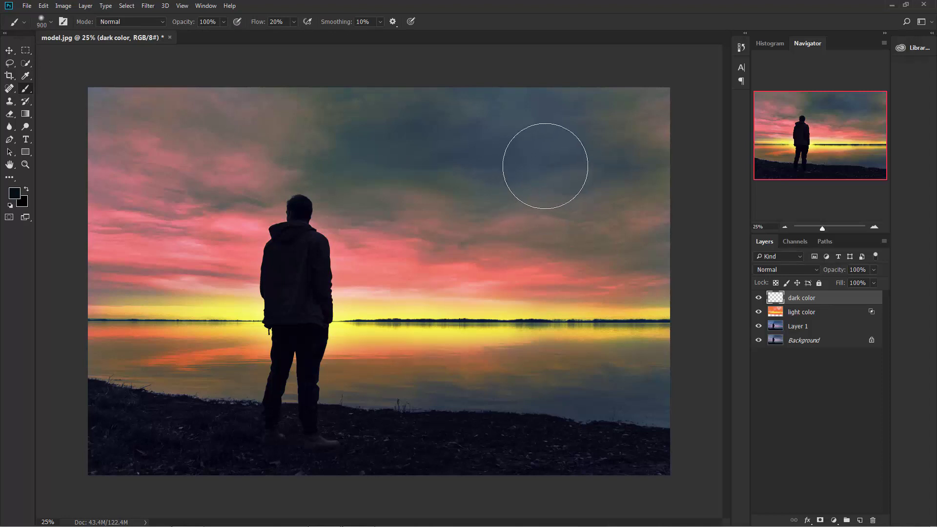
pyautogui.press(']')
pyautogui.press(']')
pyautogui.press(']')
pyautogui.press(']')
pyautogui.press(']')
pyautogui.moveTo(645, 117)
pyautogui.mouseDown()
pyautogui.moveTo(622, 116)
pyautogui.moveTo(656, 119)
pyautogui.moveTo(328, 92)
pyautogui.moveTo(138, 96)
pyautogui.moveTo(239, 93)
pyautogui.moveTo(116, 115)
pyautogui.moveTo(379, 102)
pyautogui.moveTo(531, 113)
pyautogui.moveTo(624, 167)
pyautogui.moveTo(630, 218)
pyautogui.moveTo(614, 249)
pyautogui.moveTo(661, 254)
pyautogui.moveTo(544, 226)
pyautogui.moveTo(479, 189)
pyautogui.moveTo(372, 195)
pyautogui.moveTo(197, 174)
pyautogui.moveTo(440, 142)
pyautogui.moveTo(611, 352)
pyautogui.mouseUp()
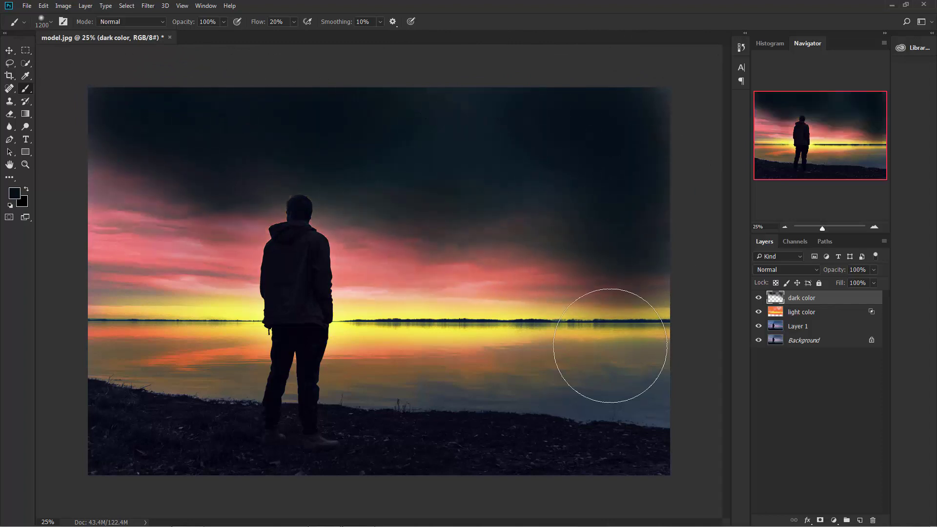
pyautogui.press('[')
pyautogui.press('[')
pyautogui.press('[')
pyautogui.press('[')
pyautogui.press('[')
pyautogui.moveTo(672, 396)
pyautogui.mouseDown()
pyautogui.moveTo(530, 408)
pyautogui.moveTo(610, 414)
pyautogui.moveTo(543, 384)
pyautogui.moveTo(469, 401)
pyautogui.moveTo(341, 387)
pyautogui.moveTo(481, 385)
pyautogui.moveTo(160, 376)
pyautogui.moveTo(97, 351)
pyautogui.moveTo(140, 350)
pyautogui.moveTo(107, 288)
pyautogui.moveTo(207, 277)
pyautogui.moveTo(113, 217)
pyautogui.moveTo(94, 315)
pyautogui.moveTo(130, 174)
pyautogui.mouseUp()
pyautogui.moveTo(597, 216)
pyautogui.mouseDown()
pyautogui.moveTo(669, 282)
pyautogui.moveTo(673, 363)
pyautogui.moveTo(537, 391)
pyautogui.moveTo(500, 386)
pyautogui.moveTo(539, 395)
pyautogui.moveTo(357, 391)
pyautogui.moveTo(146, 356)
pyautogui.moveTo(232, 381)
pyautogui.moveTo(90, 356)
pyautogui.moveTo(377, 401)
pyautogui.moveTo(271, 394)
pyautogui.moveTo(78, 340)
pyautogui.moveTo(68, 329)
pyautogui.moveTo(90, 142)
pyautogui.mouseUp()
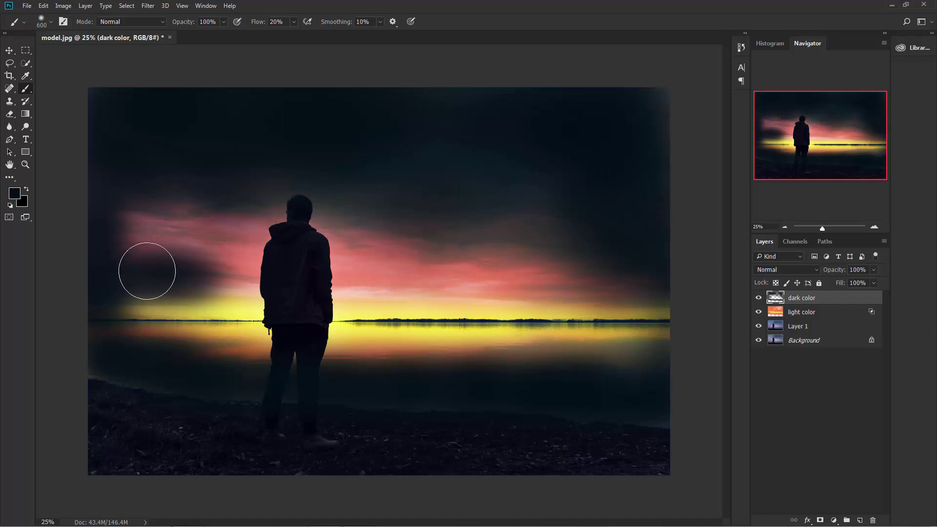
# Split the dark color layer's Underlying Layer white Blend If slider to 43/181 so the bright glow shows.
pyautogui.rightClick(814, 298)
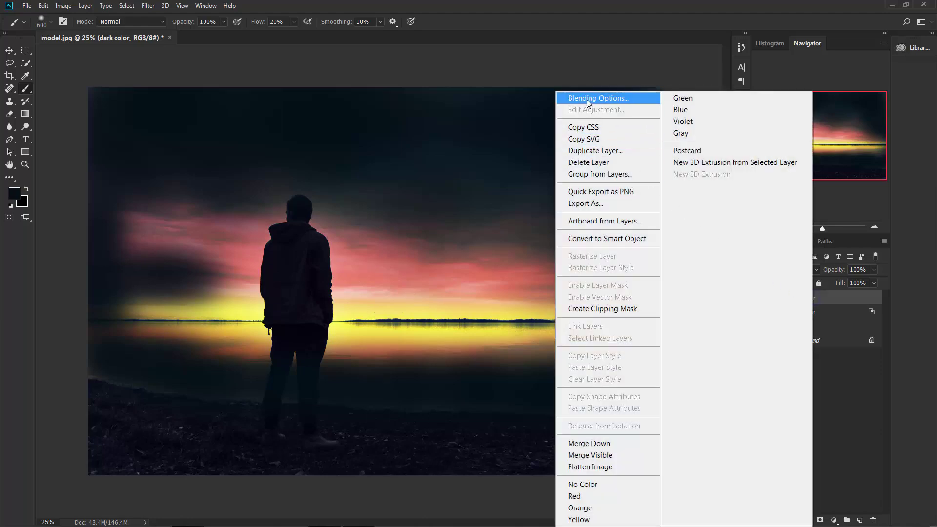
pyautogui.click(587, 100)
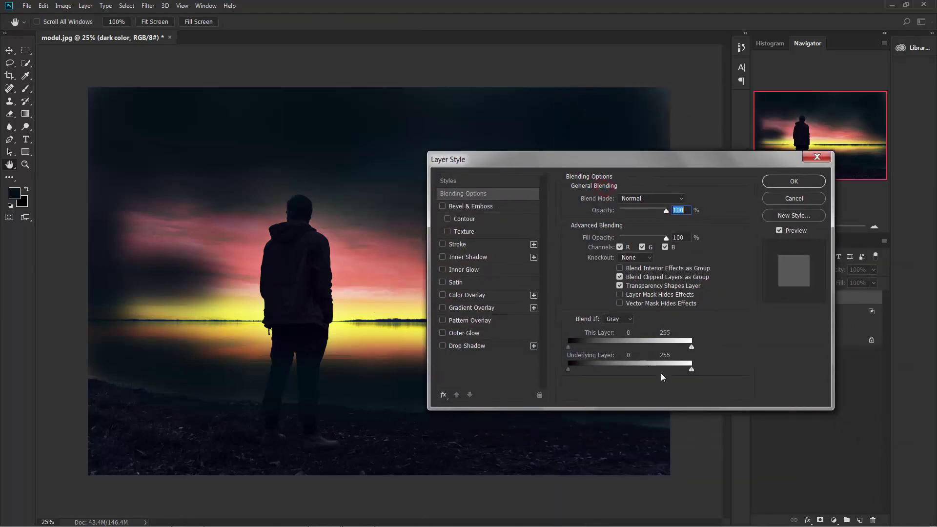
pyautogui.moveTo(579, 167); pyautogui.dragTo(678, 215)
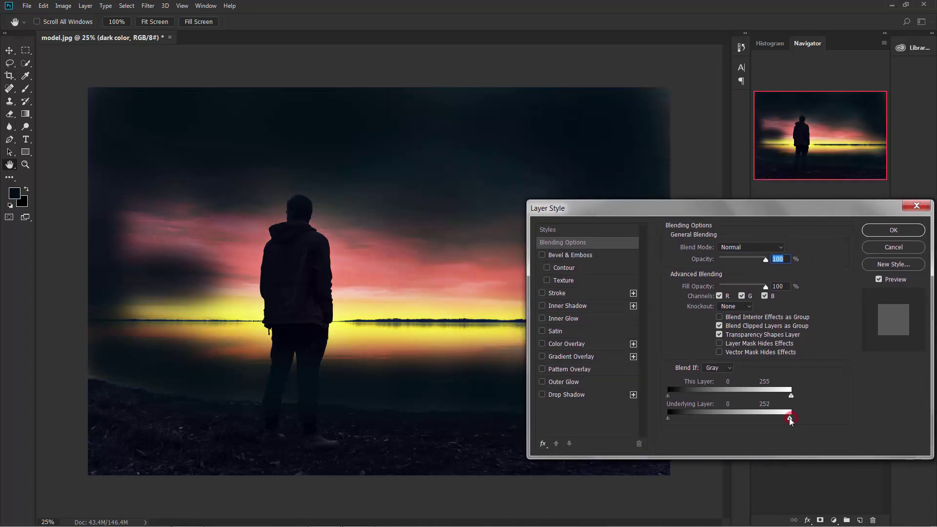
pyautogui.moveTo(782, 419); pyautogui.dragTo(755, 418)
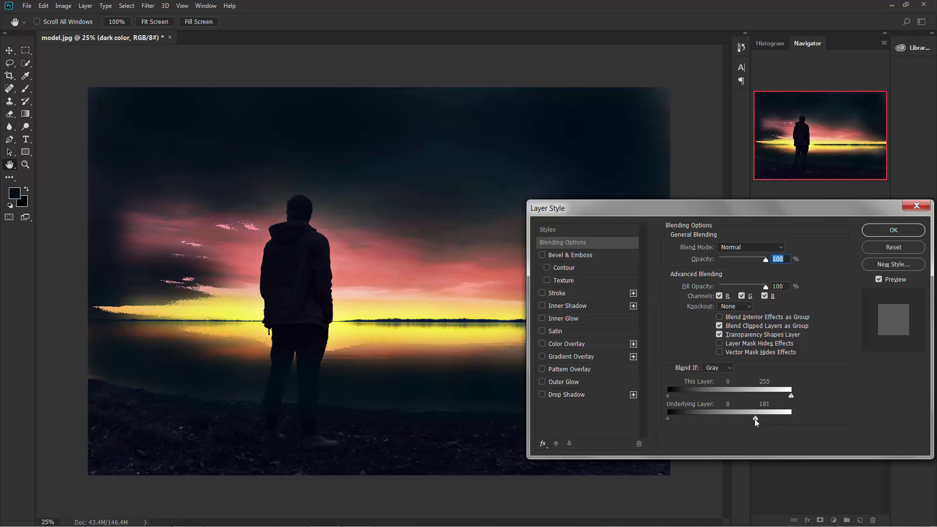
pyautogui.moveTo(756, 419); pyautogui.dragTo(692, 423)
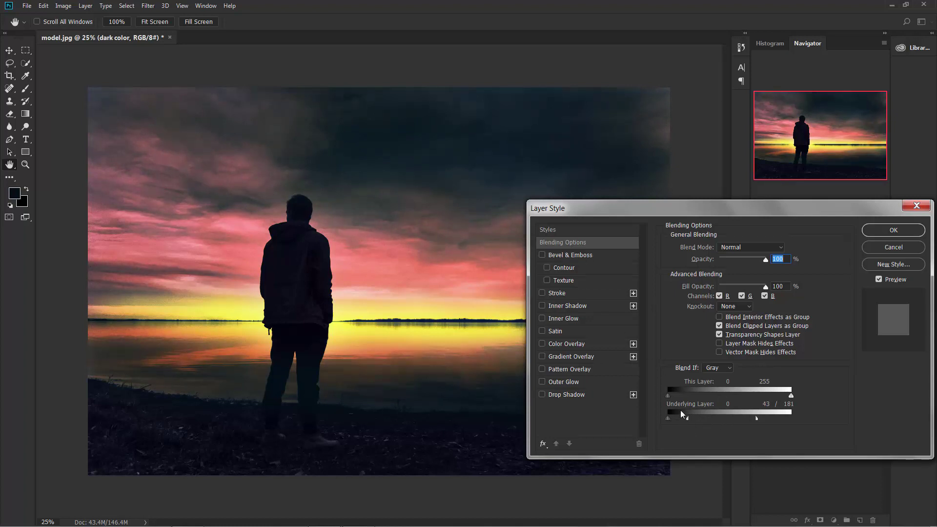
pyautogui.click(904, 232)
pyautogui.press('b')
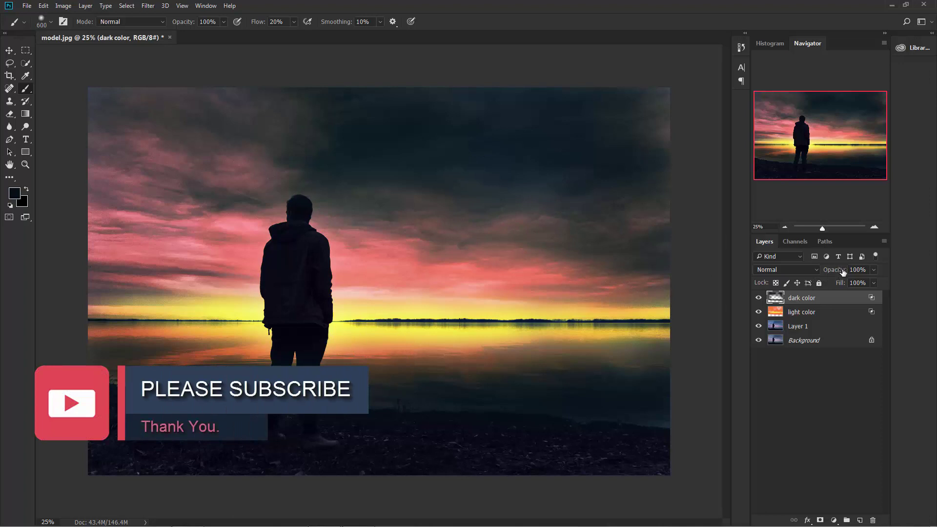
# Lower the dark color layer's opacity to about 80% and zoom out to 16.67%.
pyautogui.moveTo(844, 273); pyautogui.dragTo(837, 274)
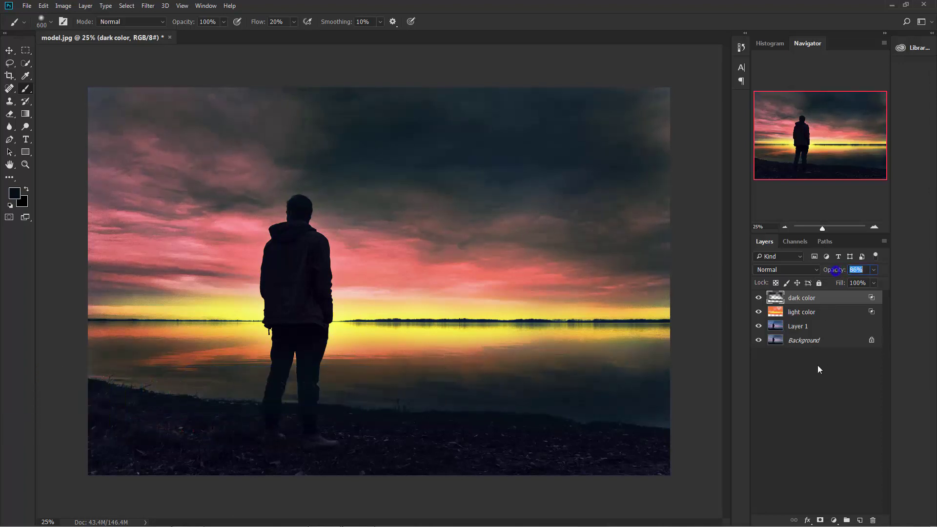
pyautogui.click(812, 406)
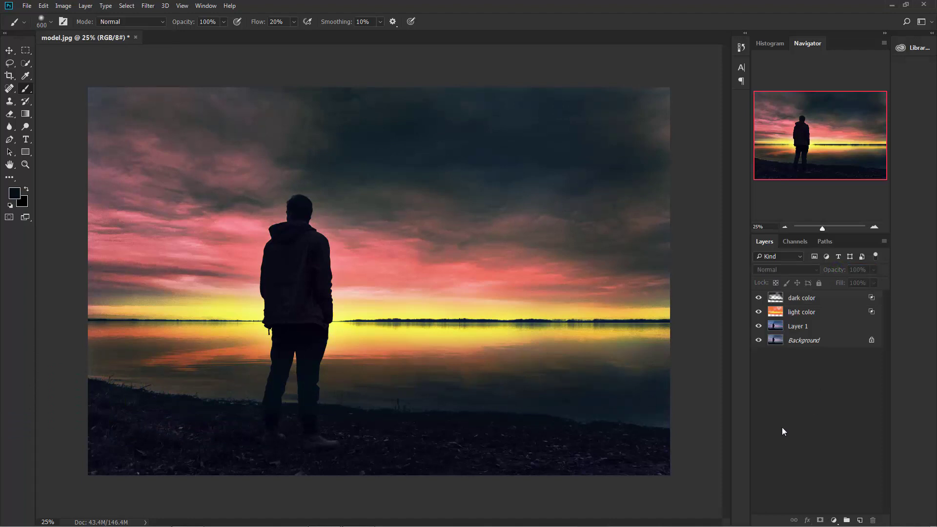
pyautogui.hotkey('ctrl', '-')
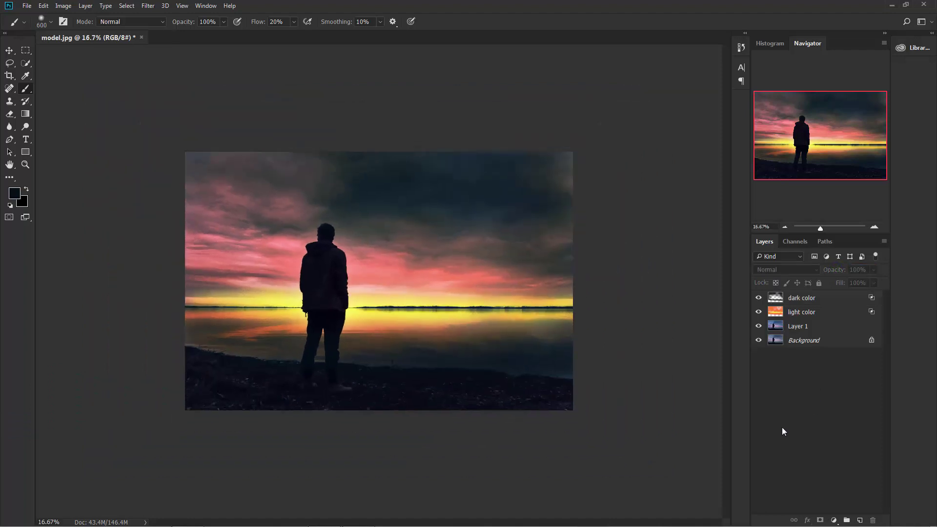
pyautogui.hotkey('ctrl', '+')
pyautogui.hotkey('ctrl', '-')
# Add a Color Lookup adjustment layer using LateSunset.3DL.
pyautogui.click(834, 520)
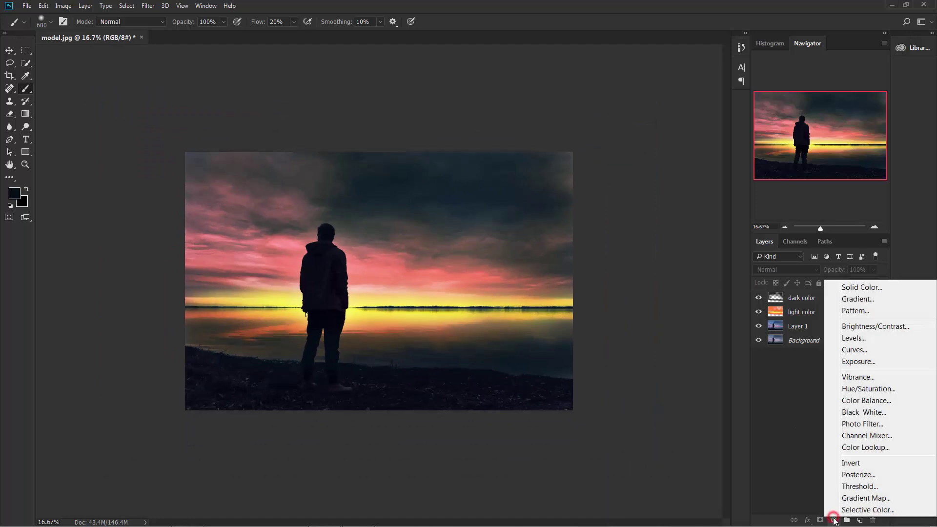
pyautogui.click(864, 447)
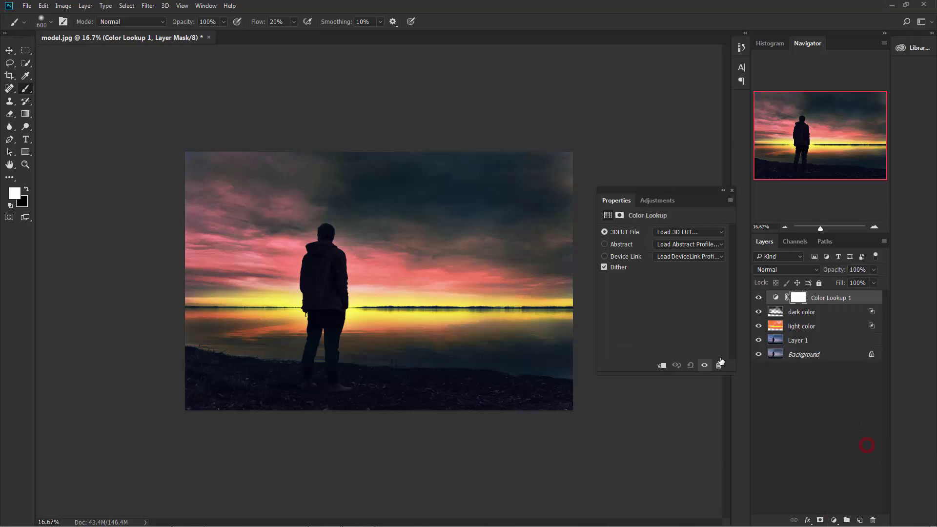
pyautogui.click(672, 234)
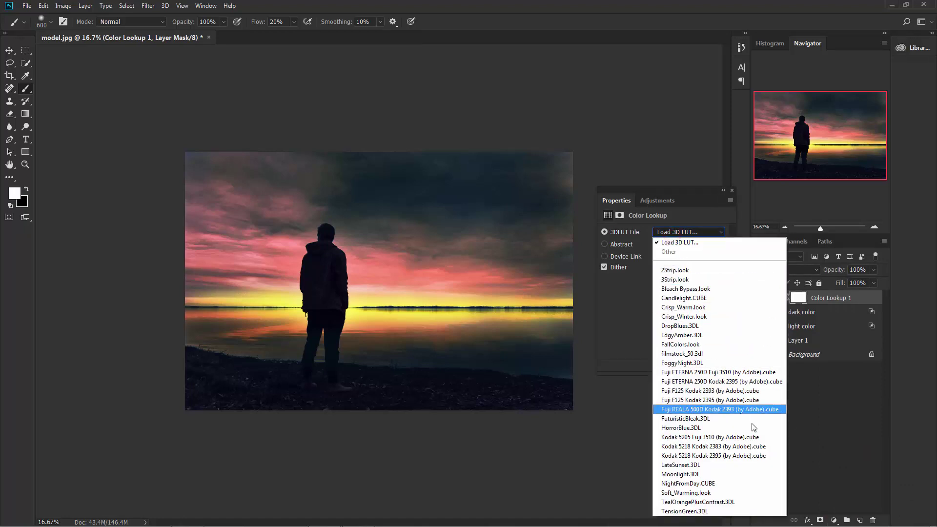
pyautogui.click(693, 465)
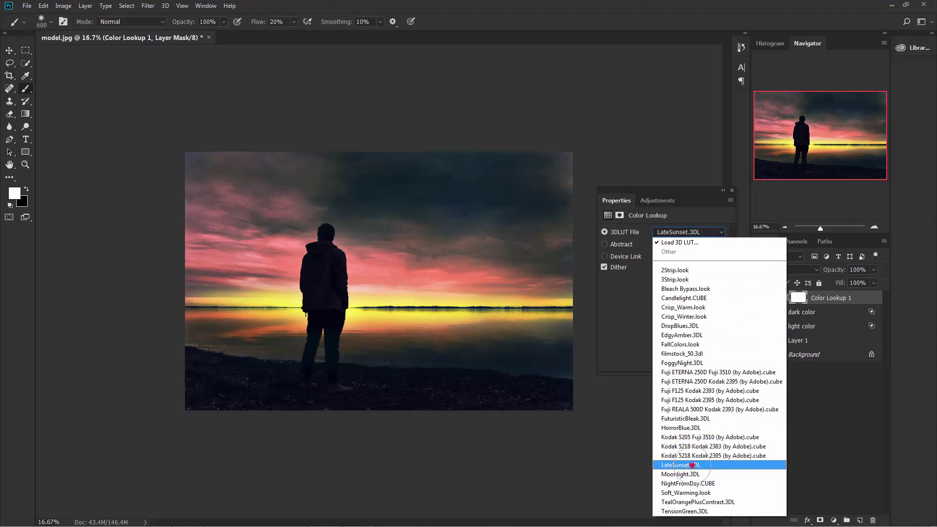
pyautogui.click(732, 190)
# Set the Color Lookup layer to Soft Light blend mode at 26% opacity.
pyautogui.click(770, 272)
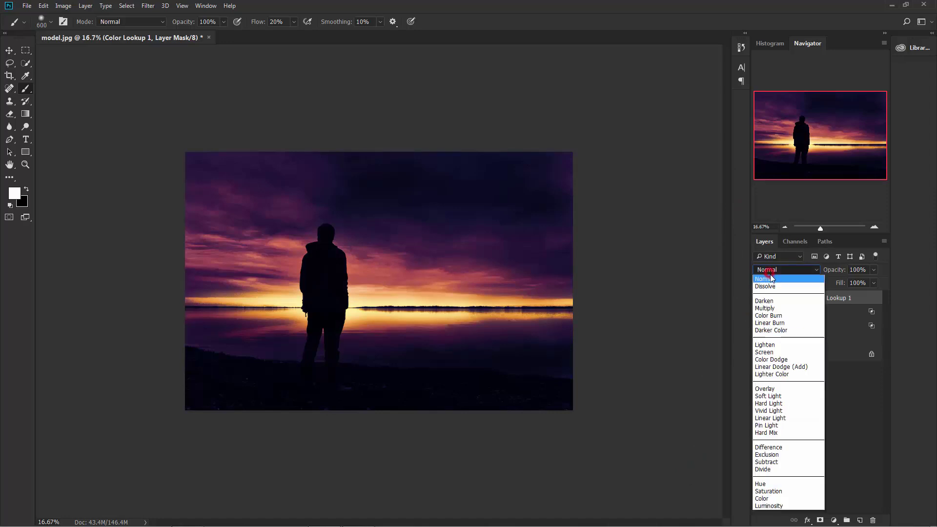
pyautogui.click(758, 390)
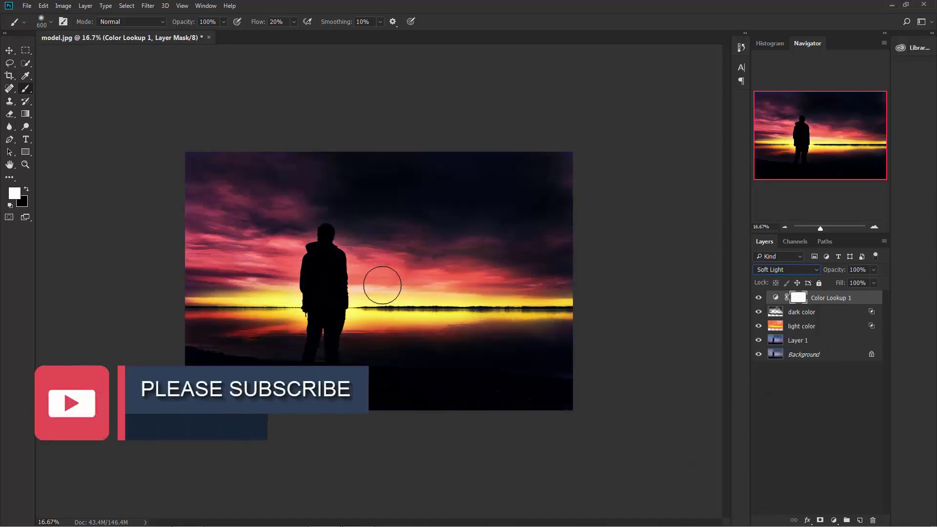
pyautogui.click(874, 270)
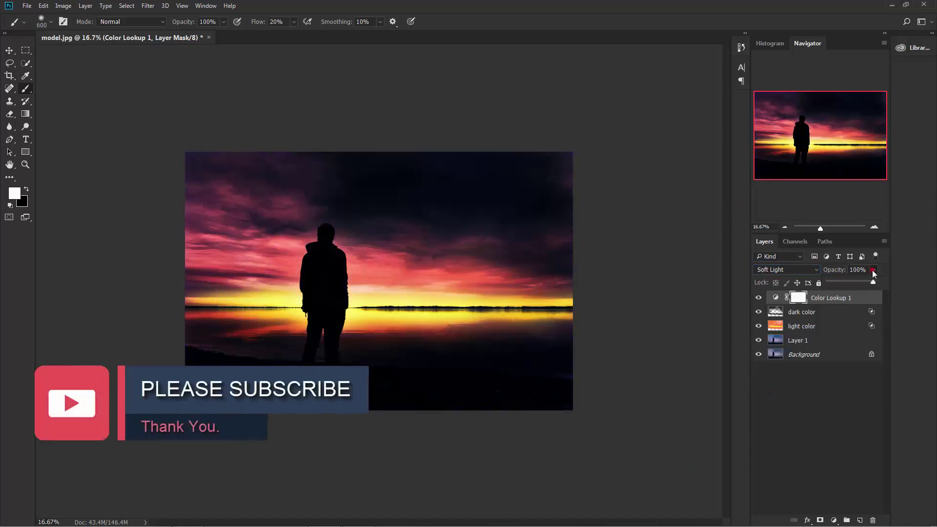
pyautogui.click(840, 282)
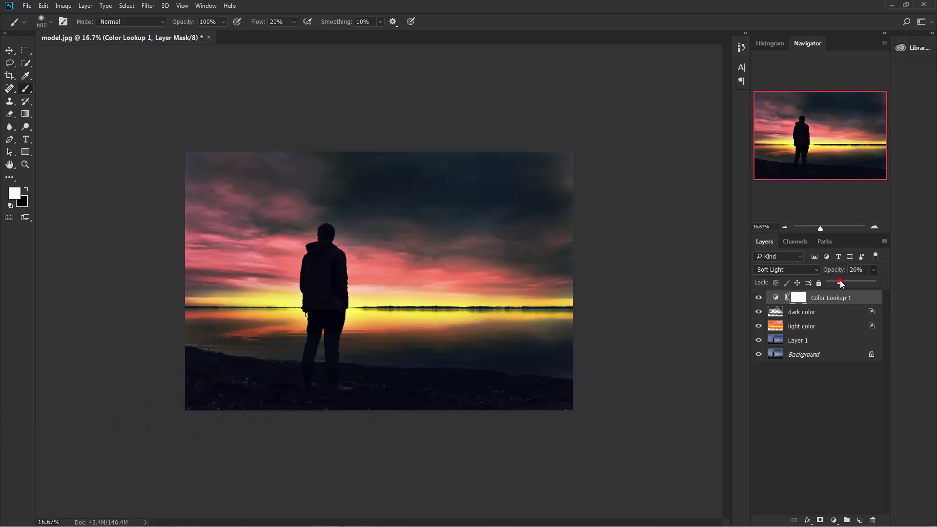